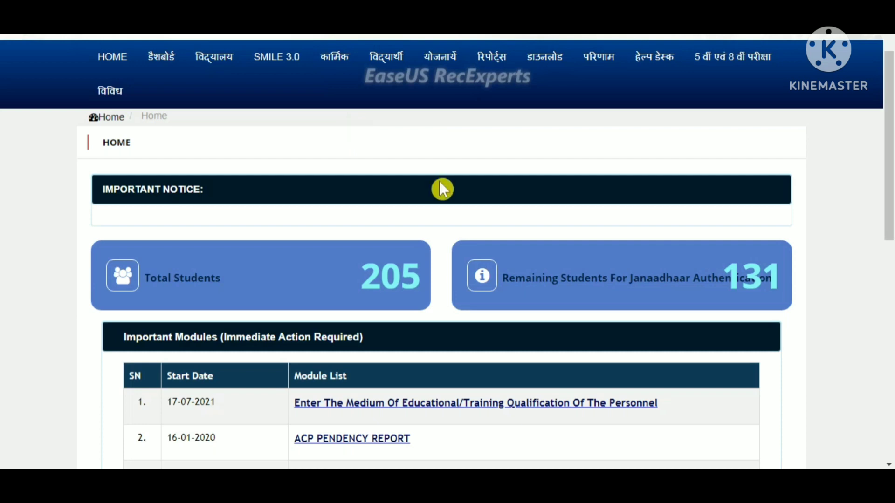
- Open the student section's new admission entry form (नई प्रवेश प्रविष्टि) and select class 1 as the admission class
click(397, 66)
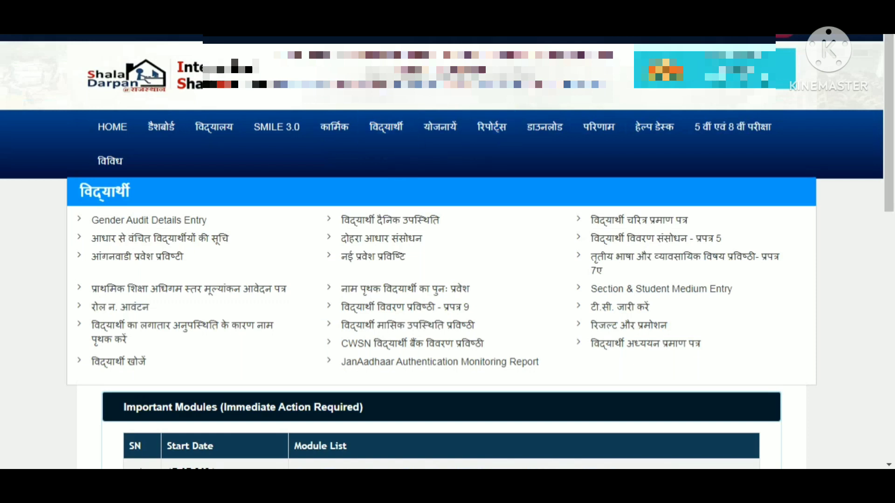
scroll(447, 252, down, 2)
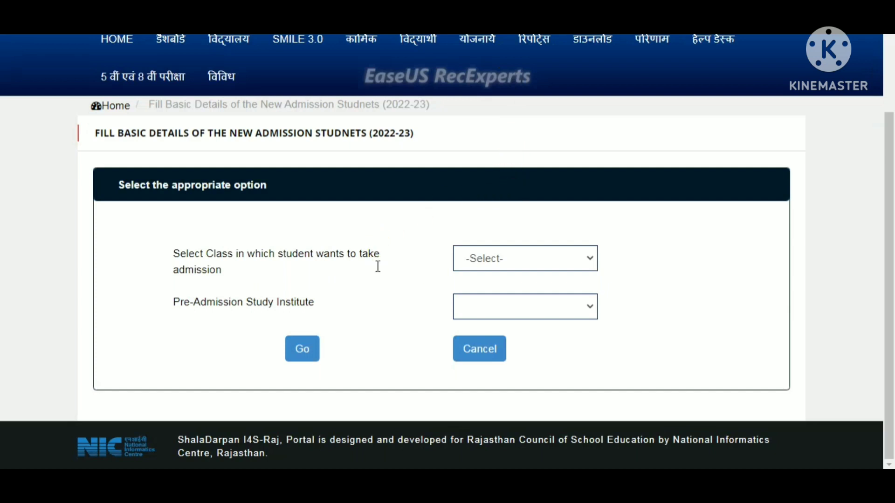
click(535, 261)
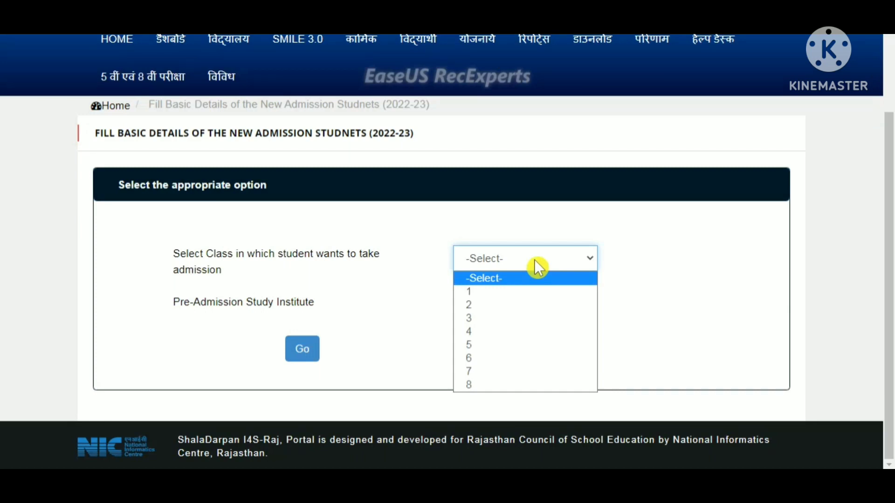
click(485, 291)
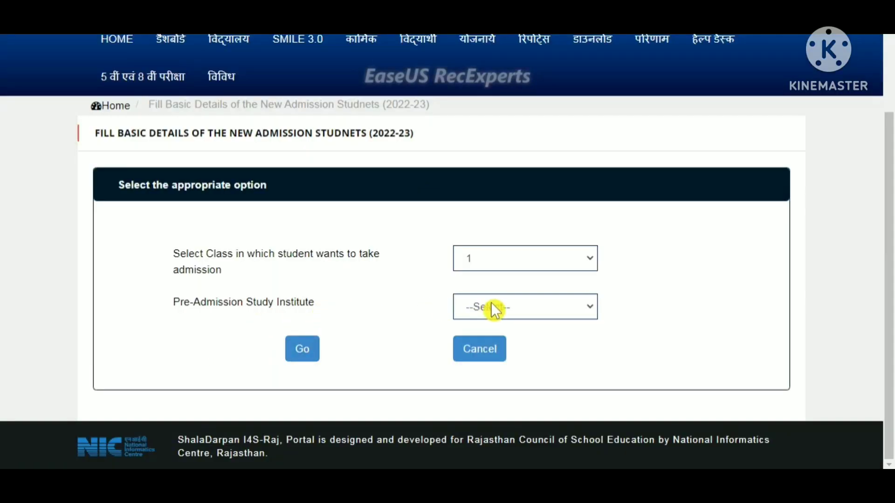
- Examine the Pre-Admission Study Institute options offered for class 1
click(530, 309)
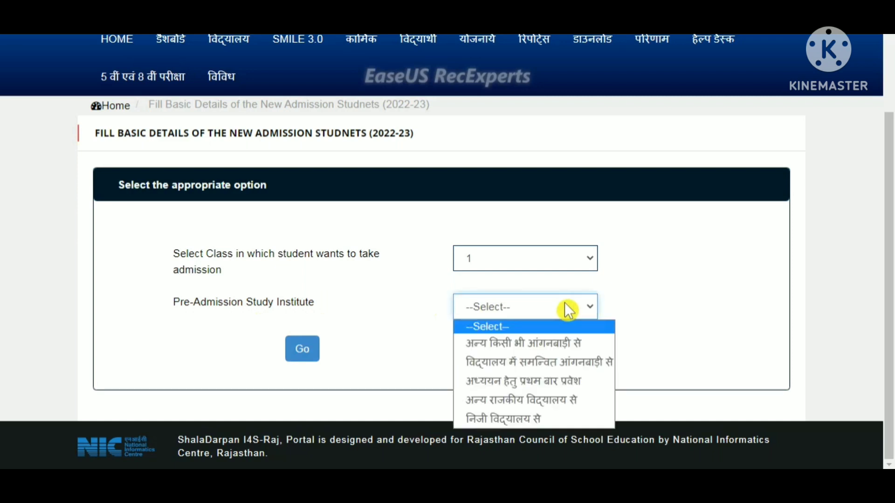
click(666, 304)
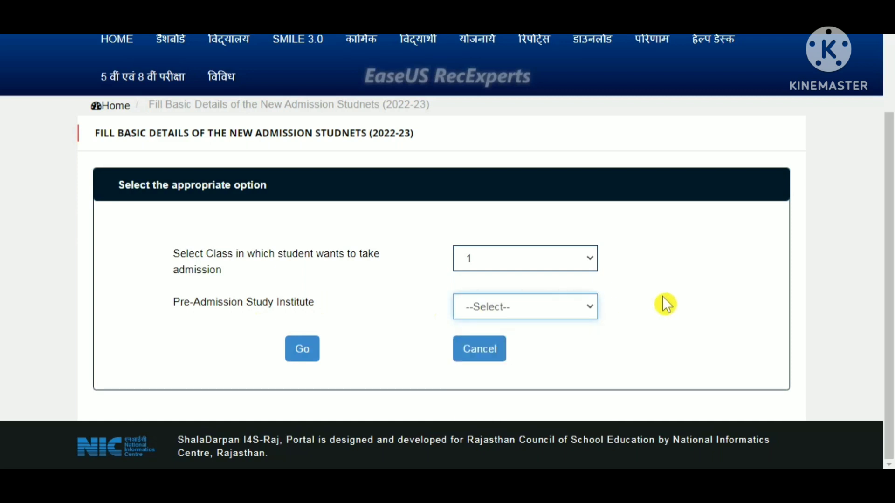
click(563, 312)
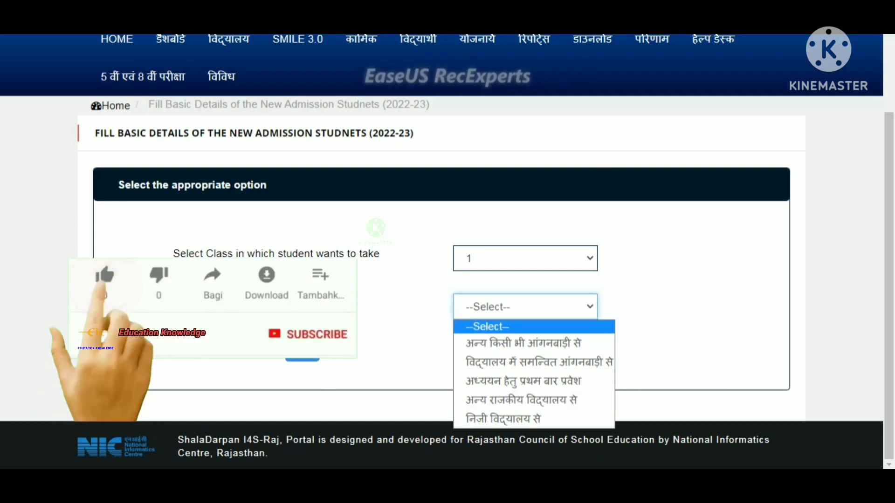
key(Return)
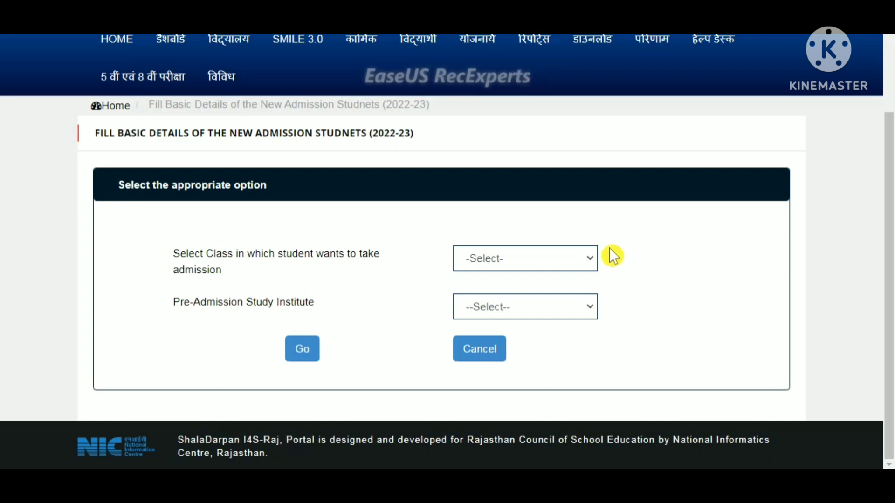
- Load the admission form for class 3 with अन्य शिक्षण संस्था से as the pre-admission study institute
click(591, 255)
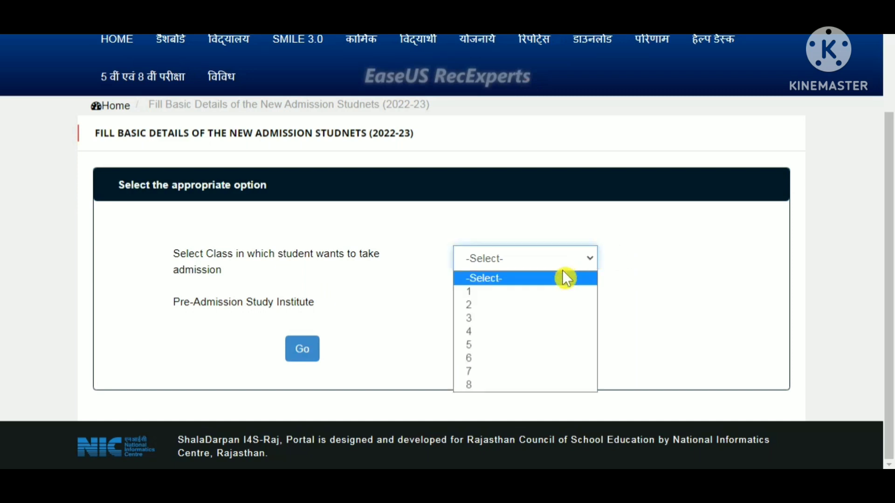
click(486, 319)
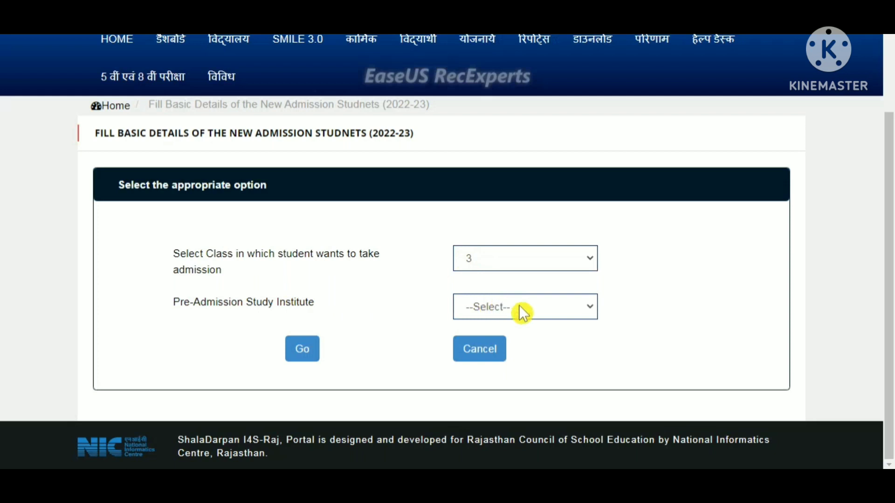
click(534, 307)
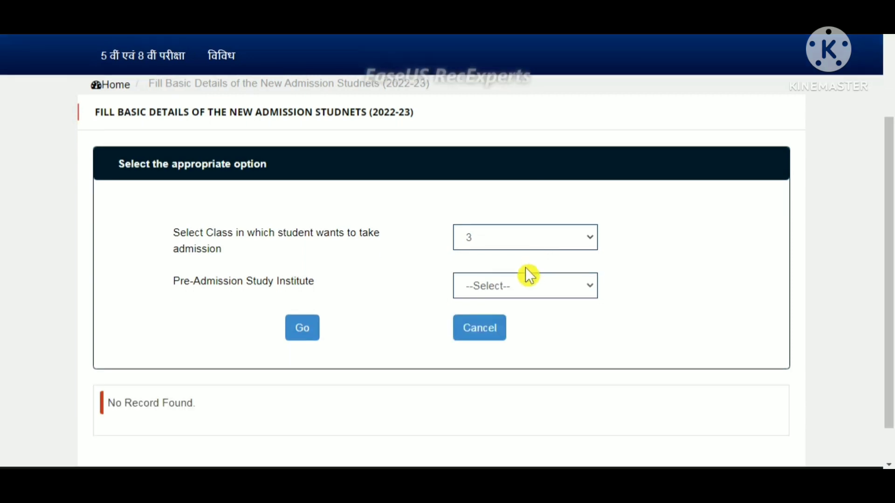
click(530, 296)
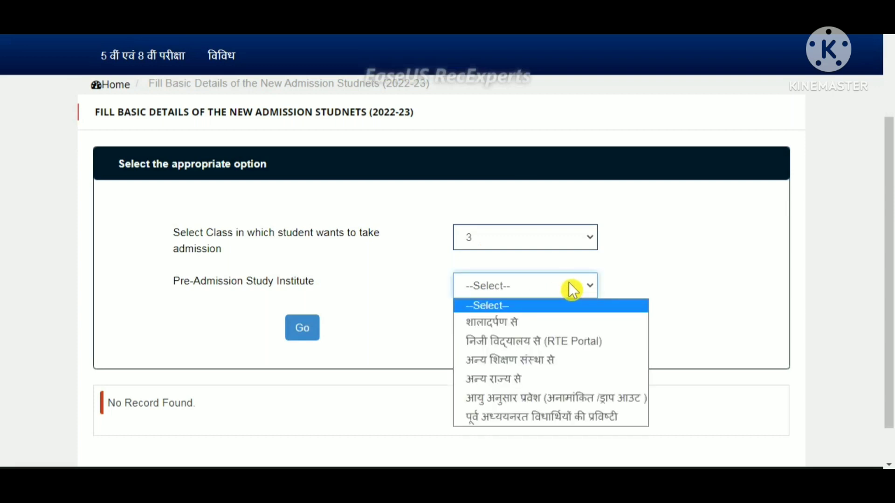
click(563, 360)
click(317, 325)
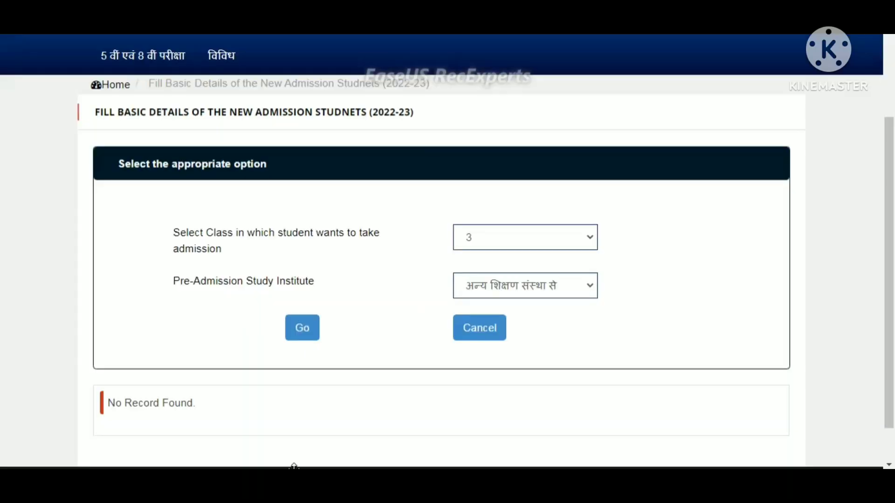
click(301, 331)
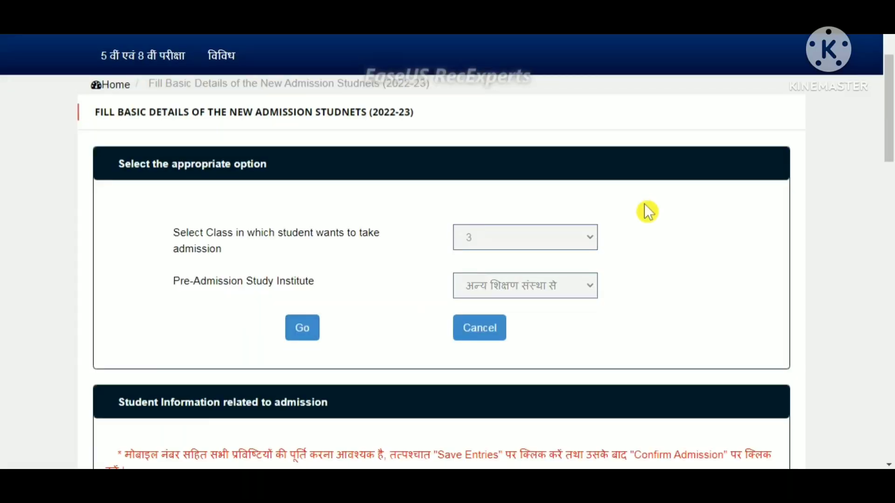
- Examine the class 3 admission form from the instructions and old school details through to the SRNO and admission date fields
scroll(679, 236, down, 3)
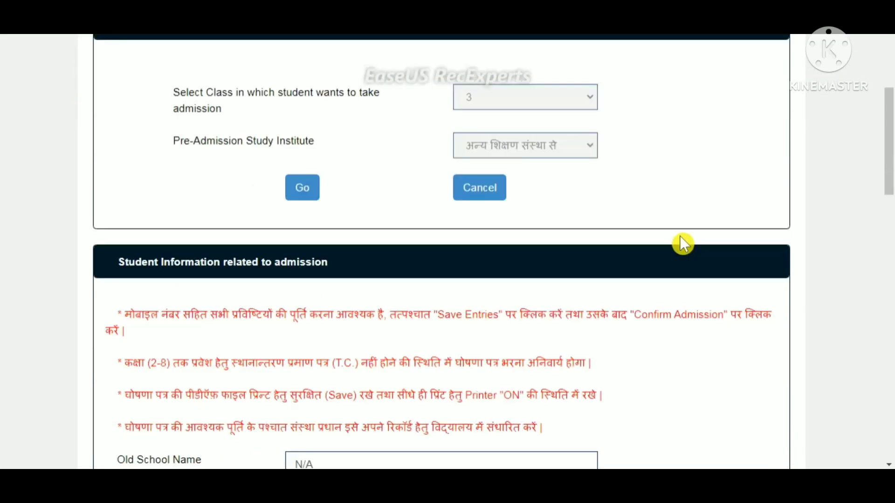
scroll(679, 235, down, 1)
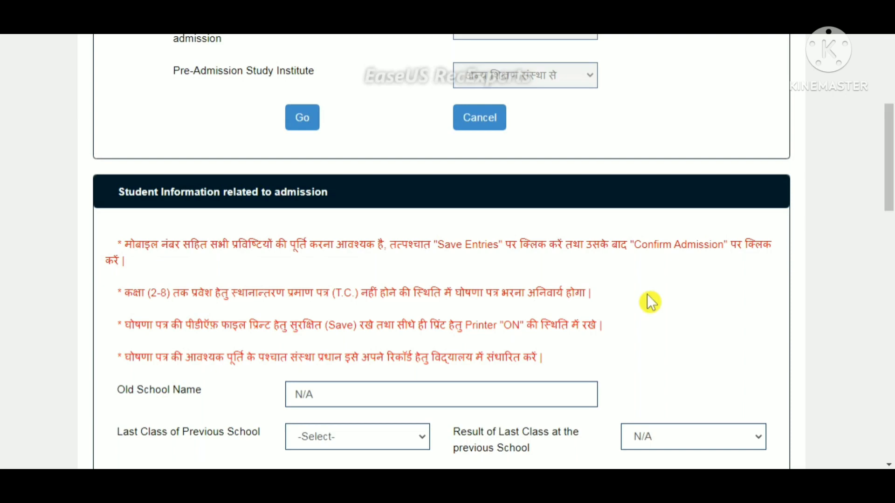
scroll(650, 302, down, 9)
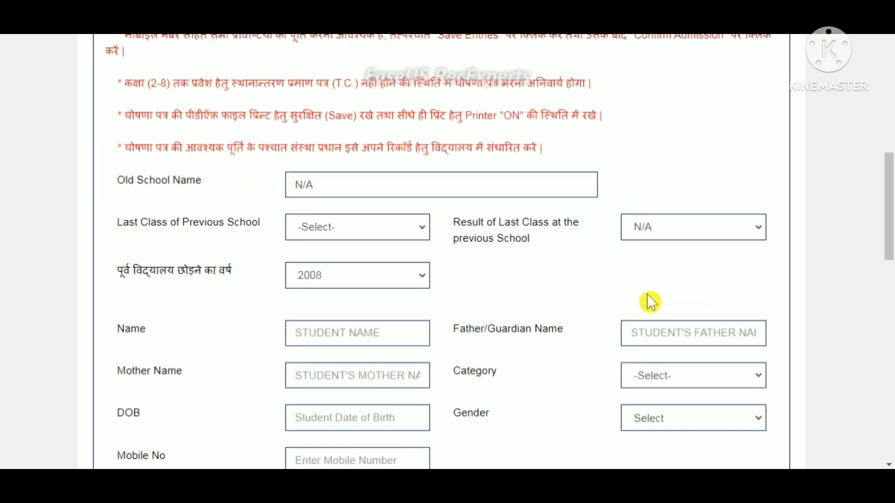
scroll(651, 302, down, 6)
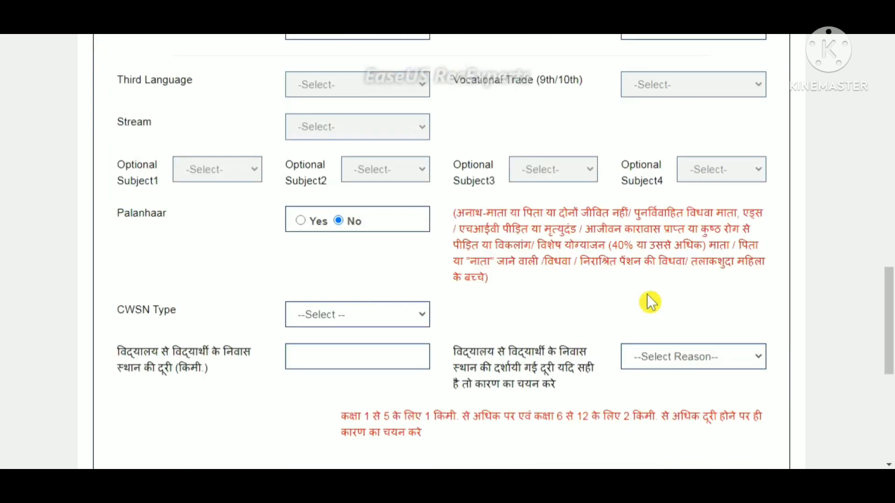
scroll(651, 302, down, 5)
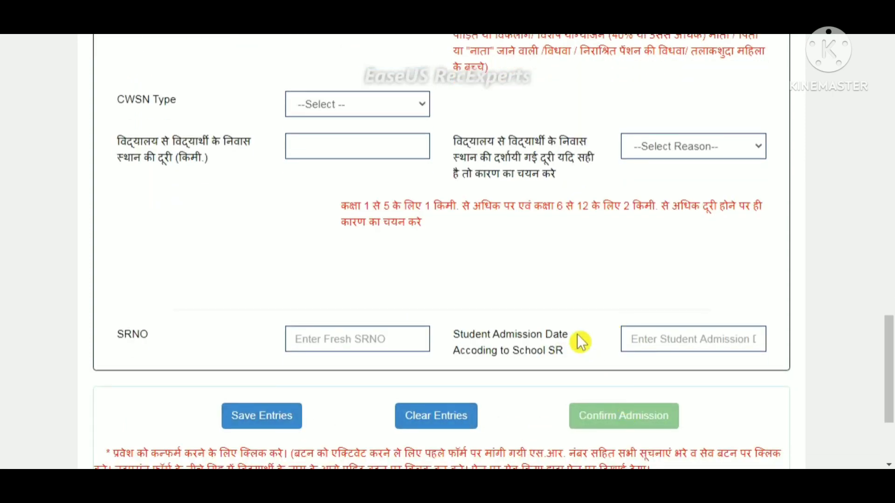
scroll(478, 283, up, 7)
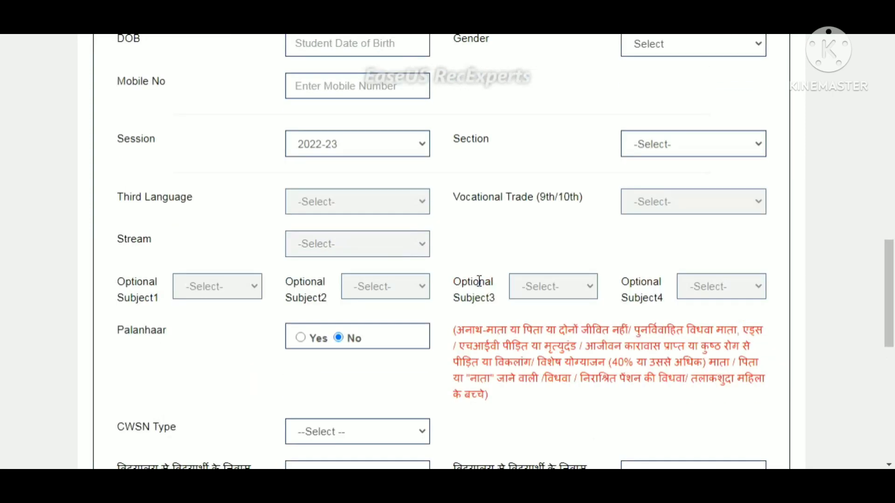
scroll(480, 281, up, 12)
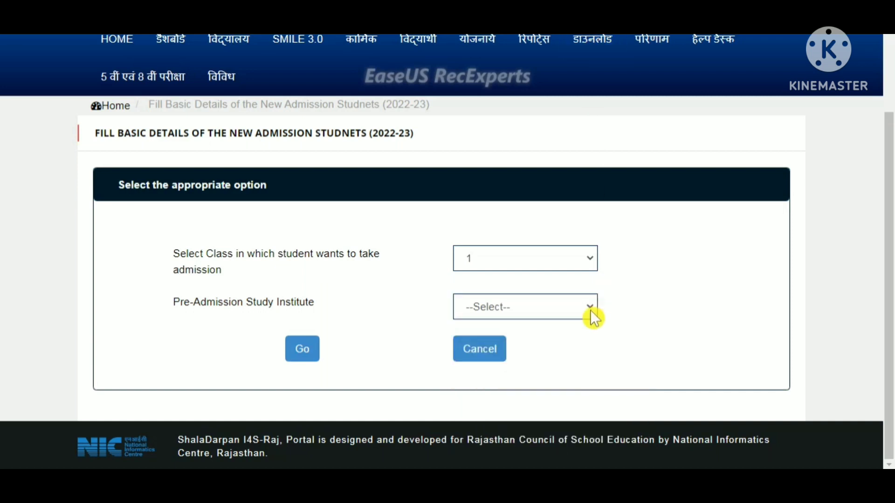
- Load the class 1 admission form with विद्यालय में समन्वित आंगनबाड़ी से as the pre-admission study institute
click(551, 308)
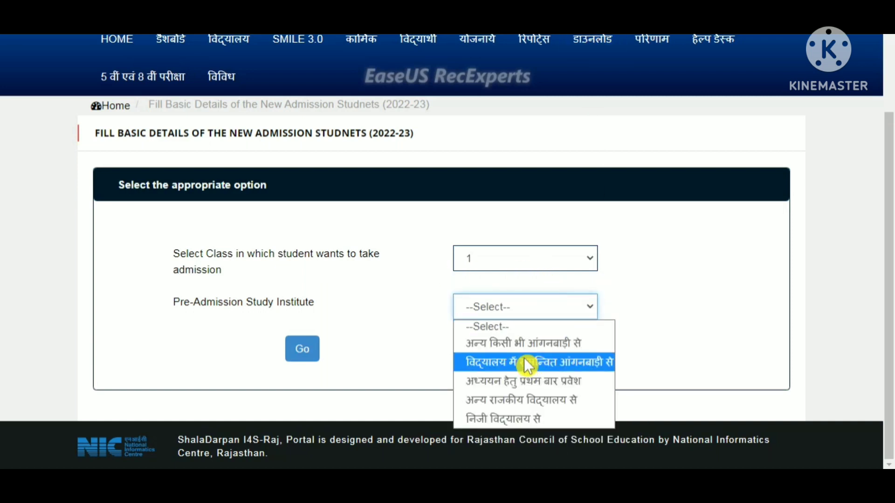
click(539, 363)
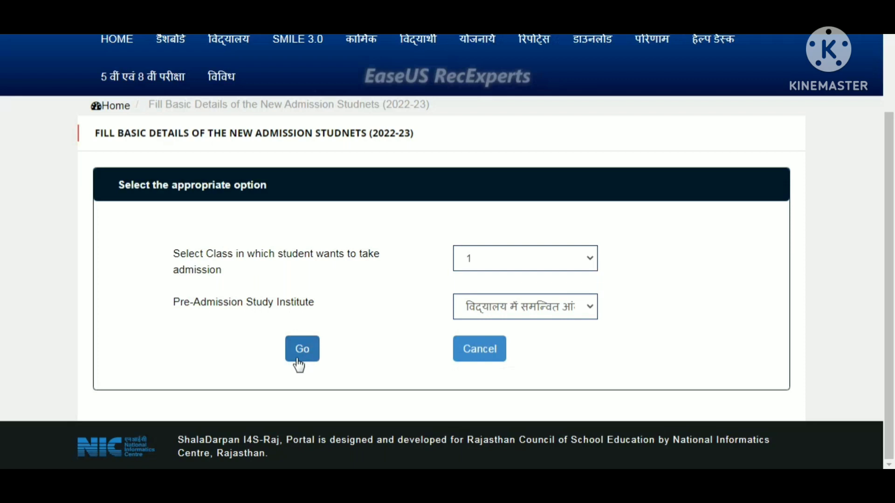
click(301, 363)
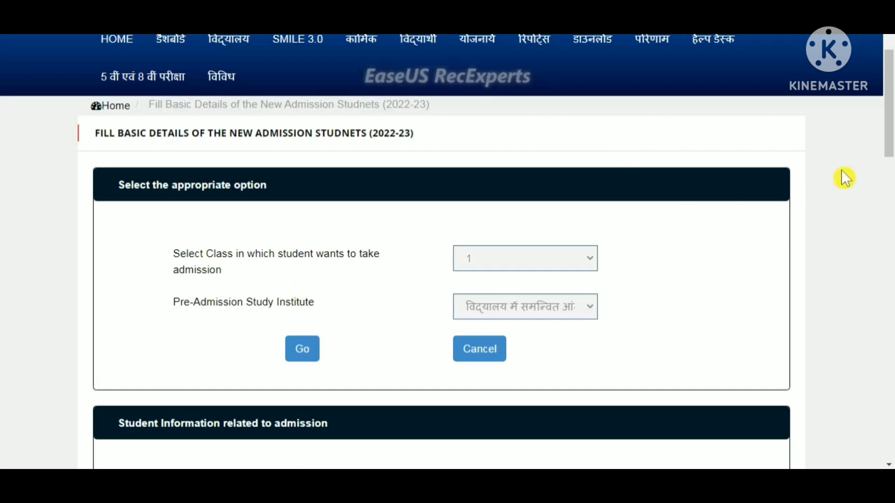
- Examine the class 1 form's previous school, student and parent name, category, date of birth and gender fields, including the available choices
scroll(845, 177, down, 9)
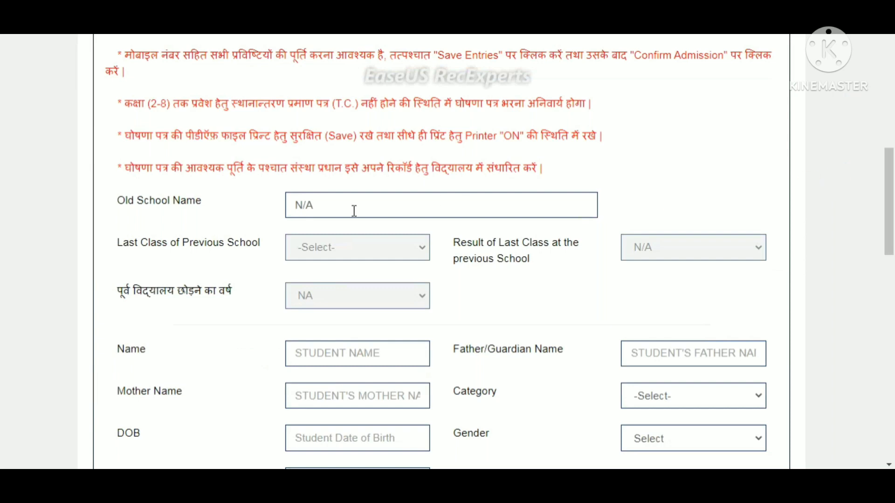
scroll(354, 211, down, 1)
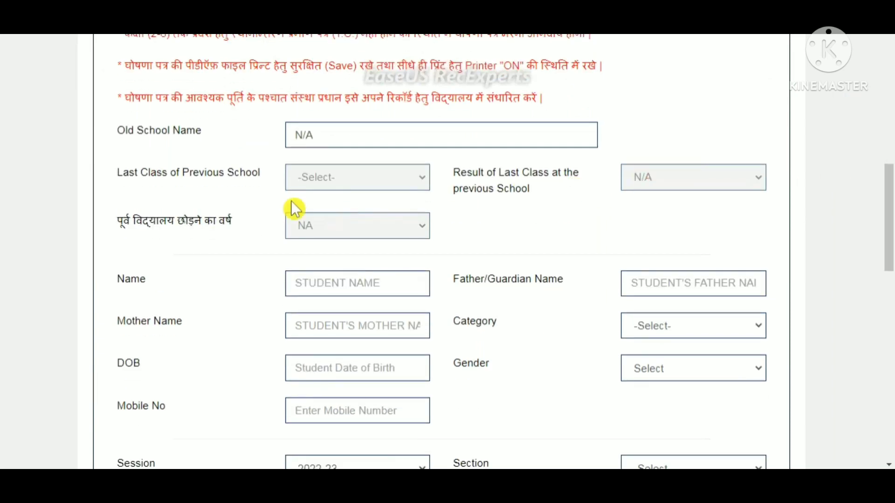
scroll(587, 207, down, 3)
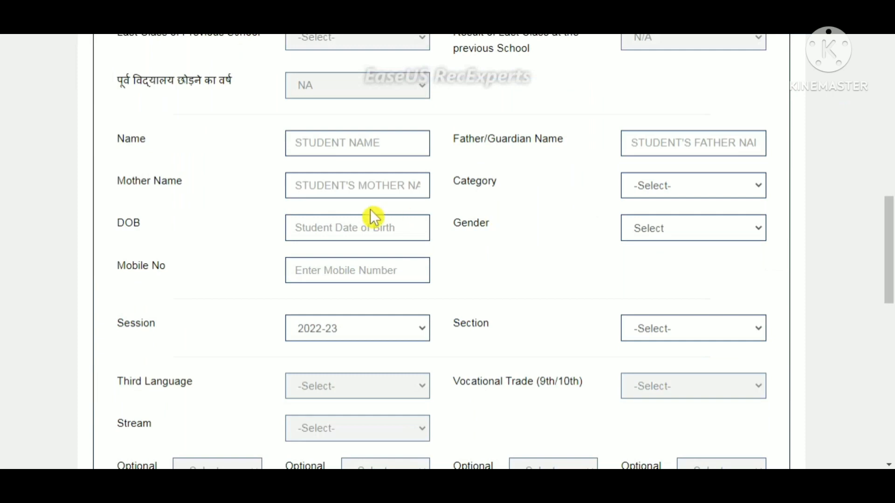
click(359, 144)
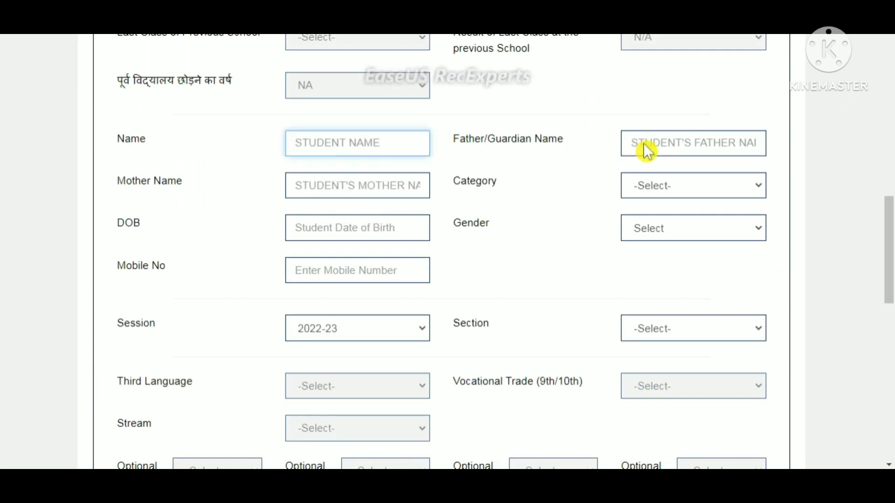
click(665, 144)
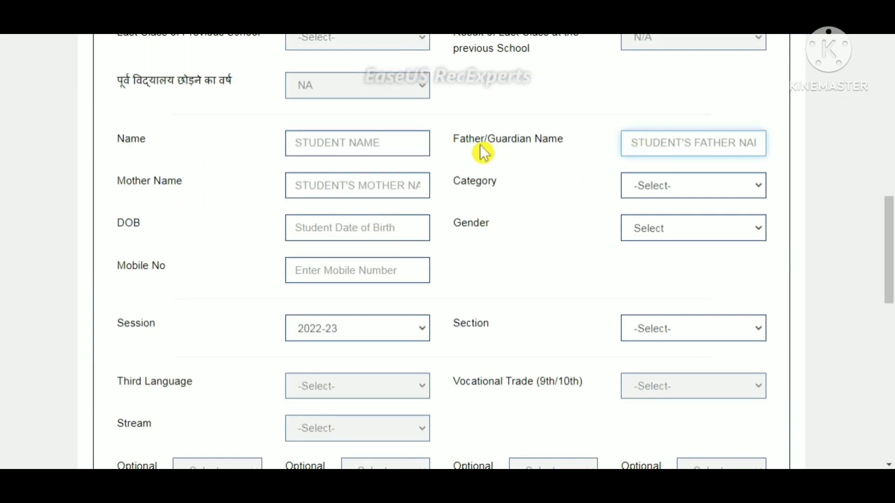
click(349, 188)
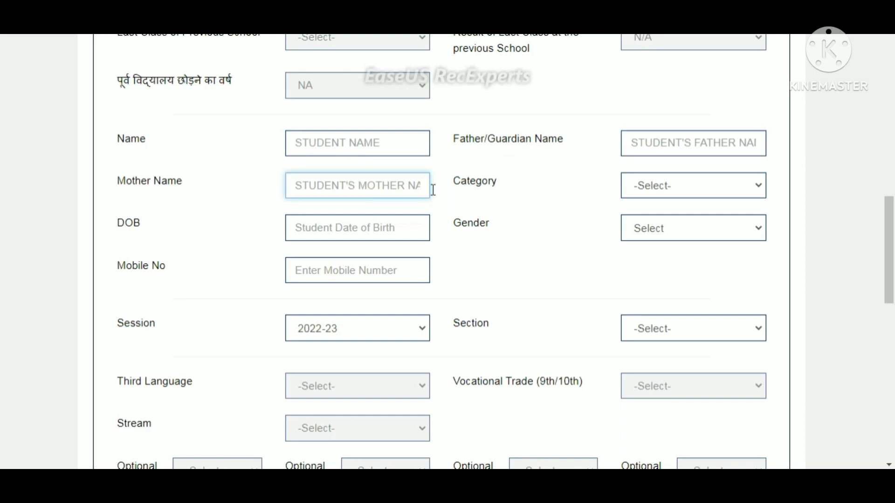
click(666, 186)
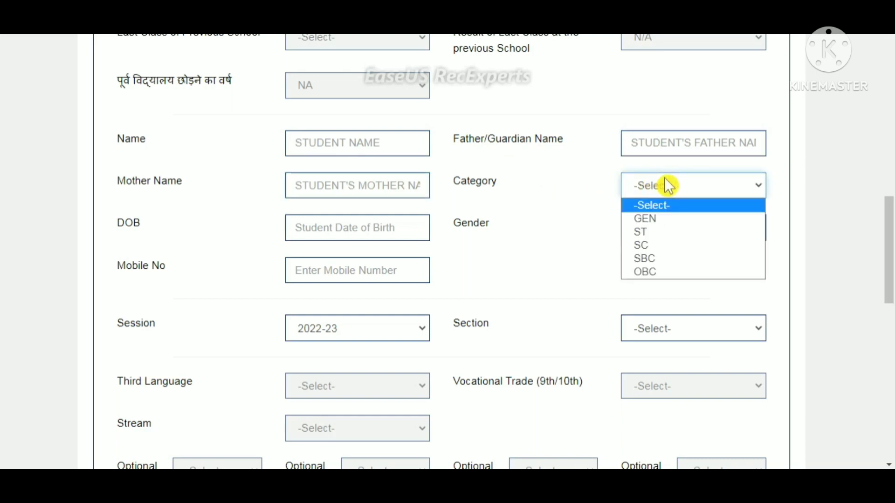
click(666, 179)
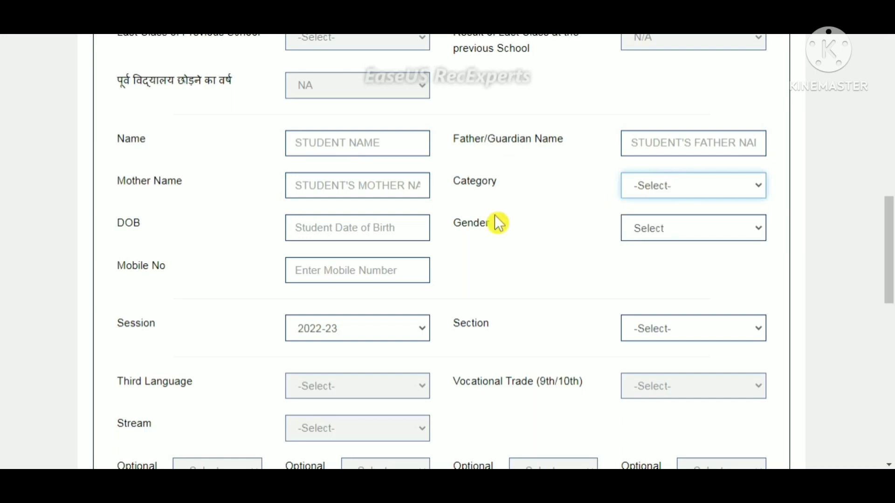
click(358, 232)
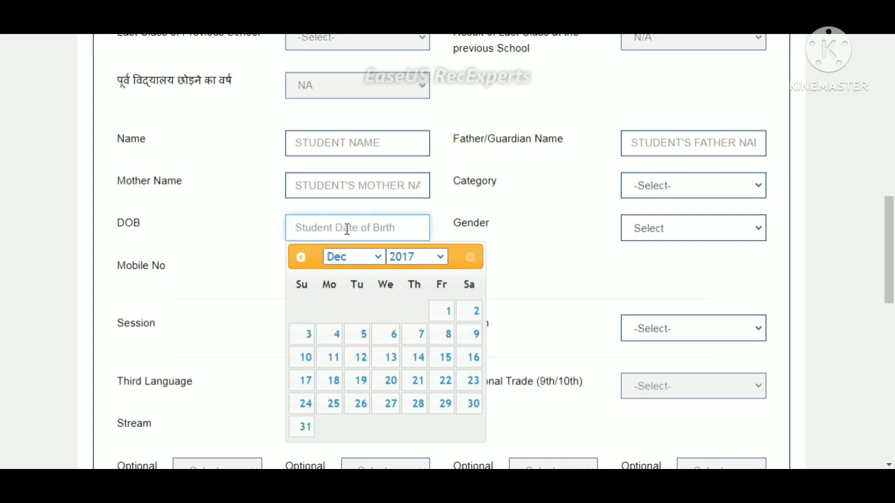
click(706, 231)
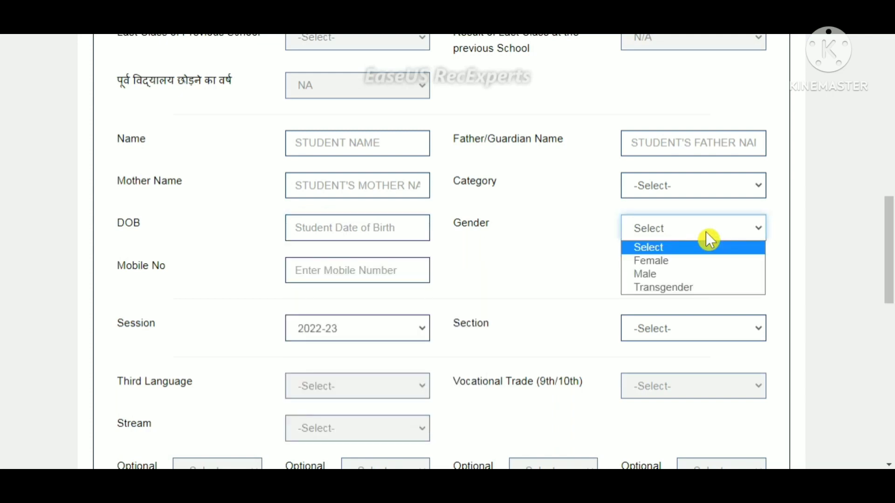
click(706, 230)
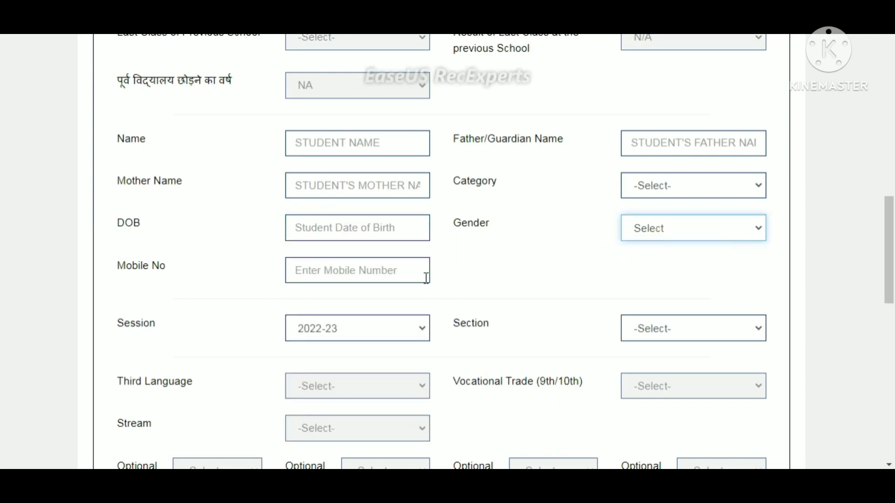
- Examine the class 1 form's mobile number, session, section, subject, Palanhaar and CWSN Type fields, including the section and disability choices
click(394, 269)
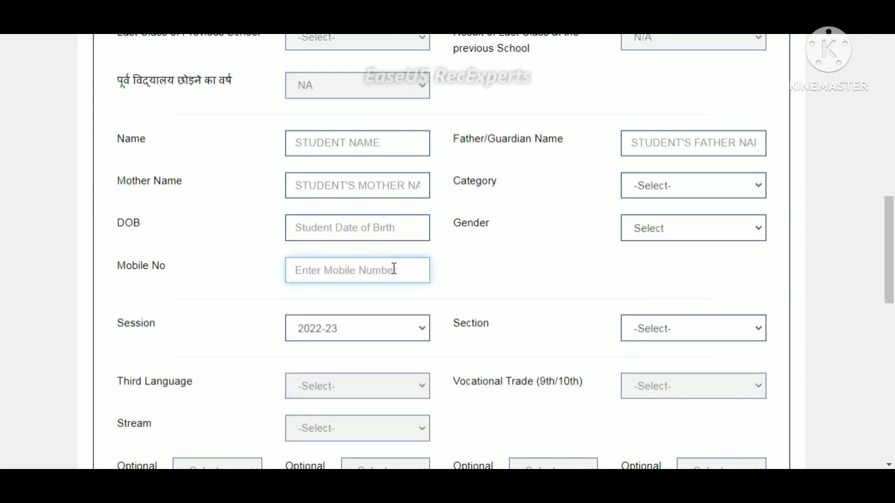
scroll(454, 267, down, 2)
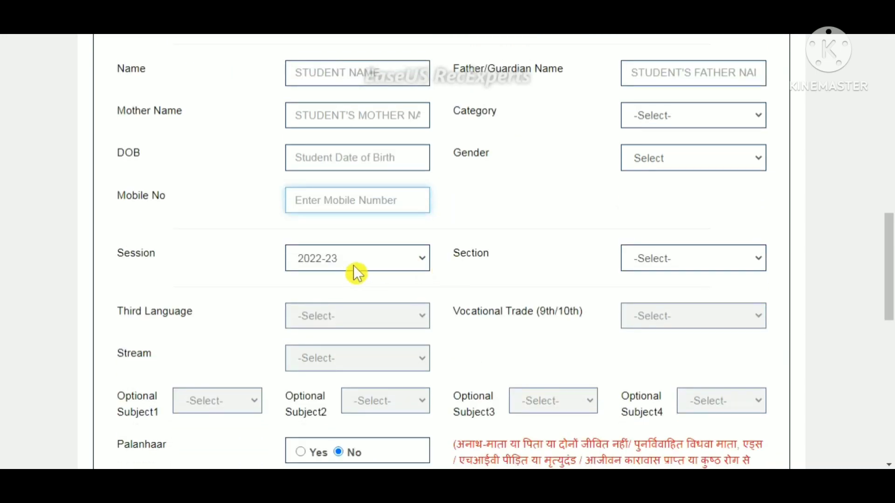
click(708, 254)
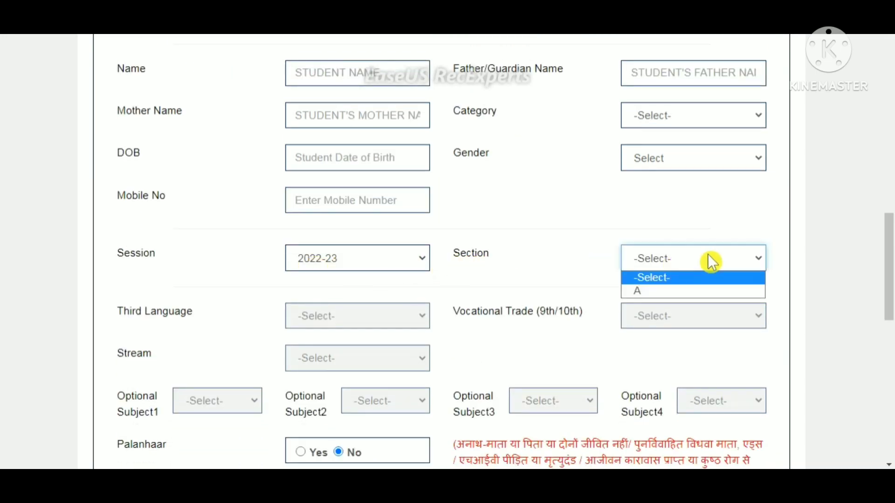
click(707, 253)
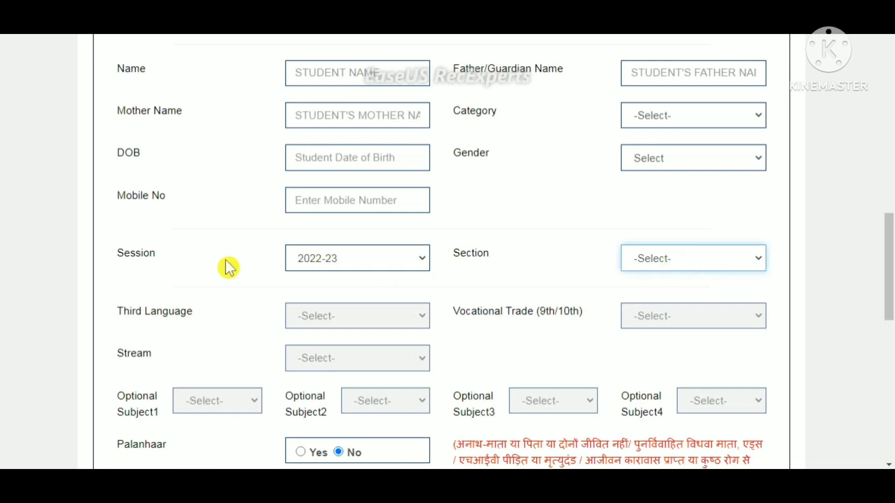
scroll(243, 261, down, 2)
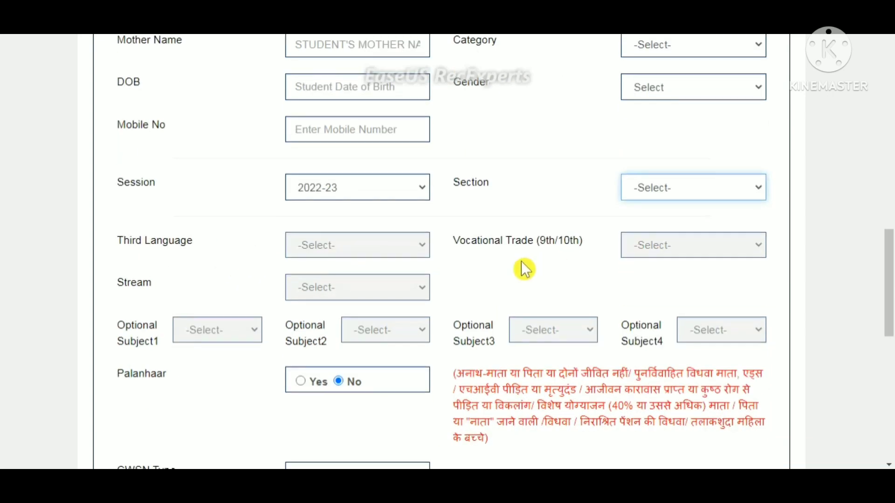
scroll(490, 261, down, 2)
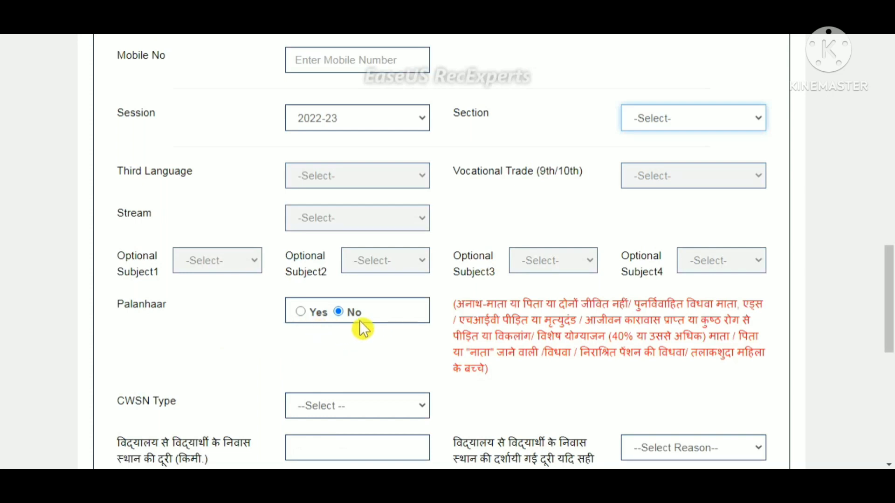
scroll(362, 329, down, 2)
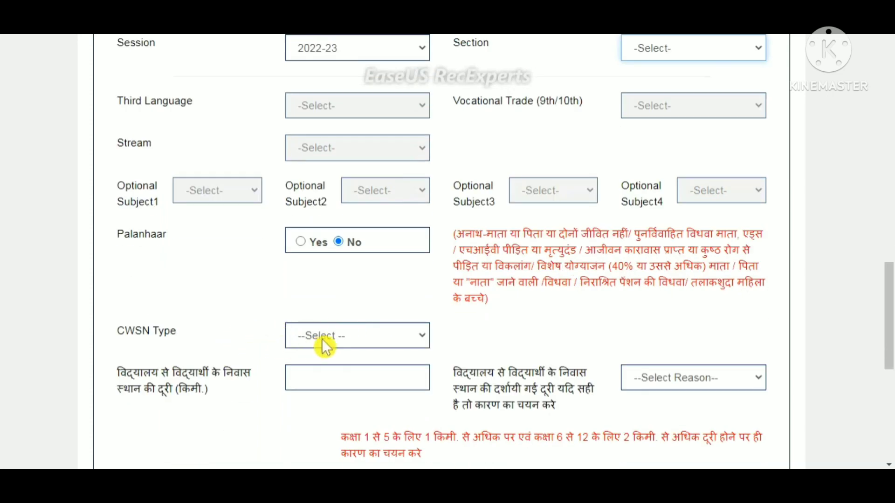
click(373, 328)
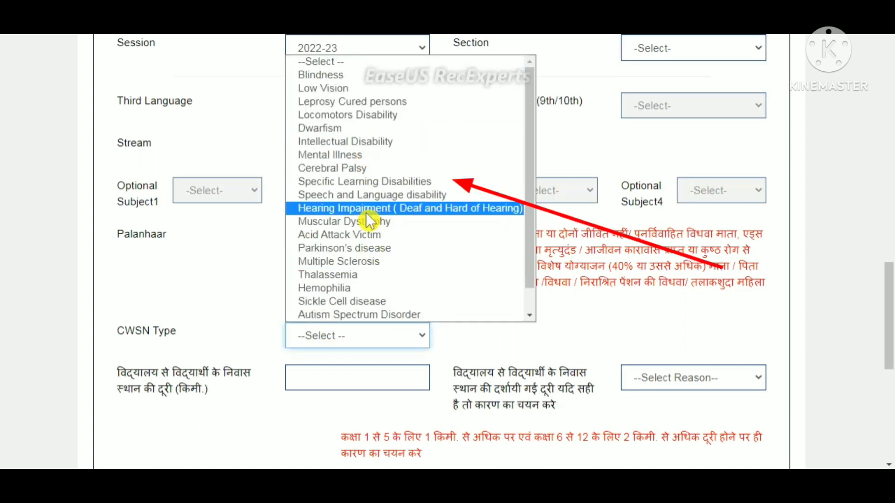
scroll(369, 219, down, 1)
scroll(369, 222, up, 1)
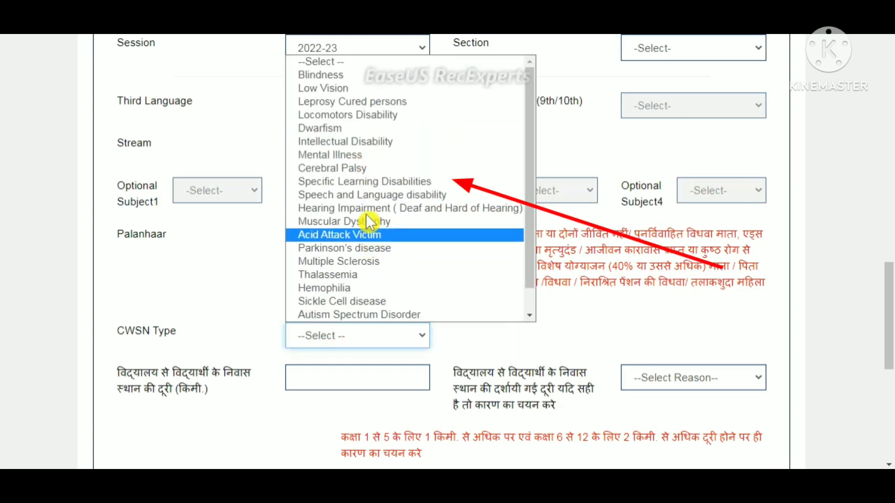
click(335, 61)
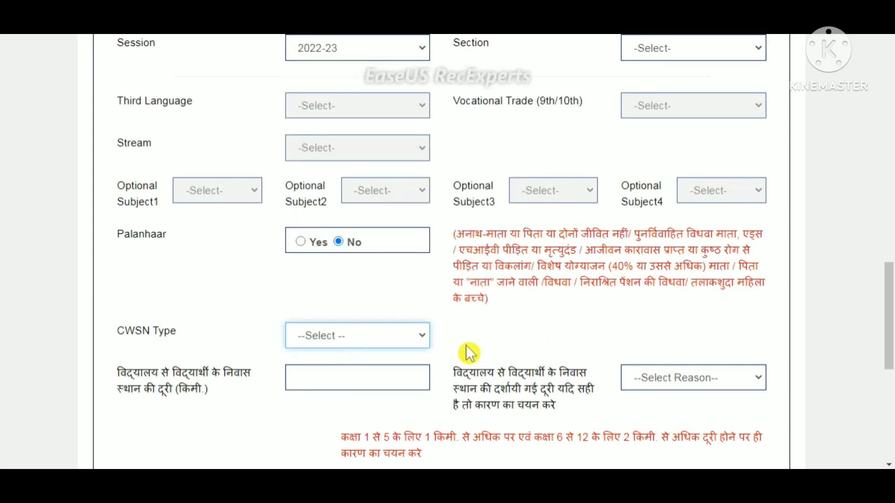
- Examine the home-to-school distance field, its reason choices, and the SRNO and student admission date fields
scroll(344, 357, down, 2)
scroll(344, 357, down, 2)
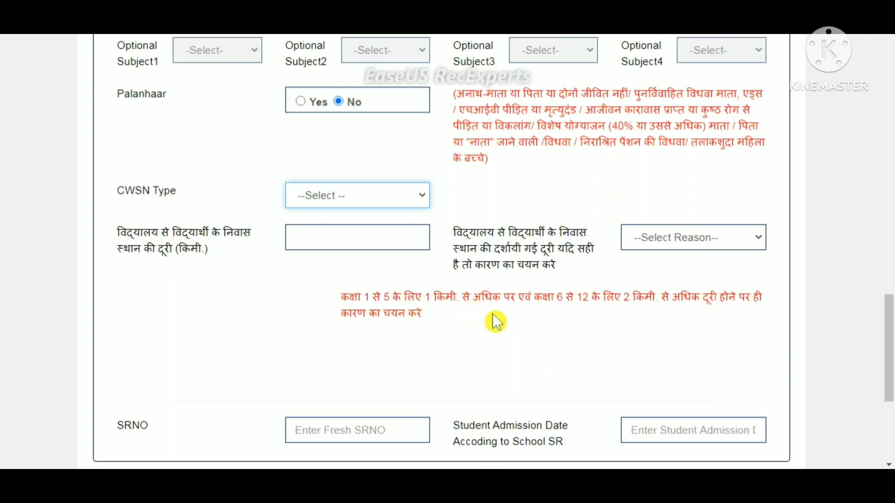
click(364, 246)
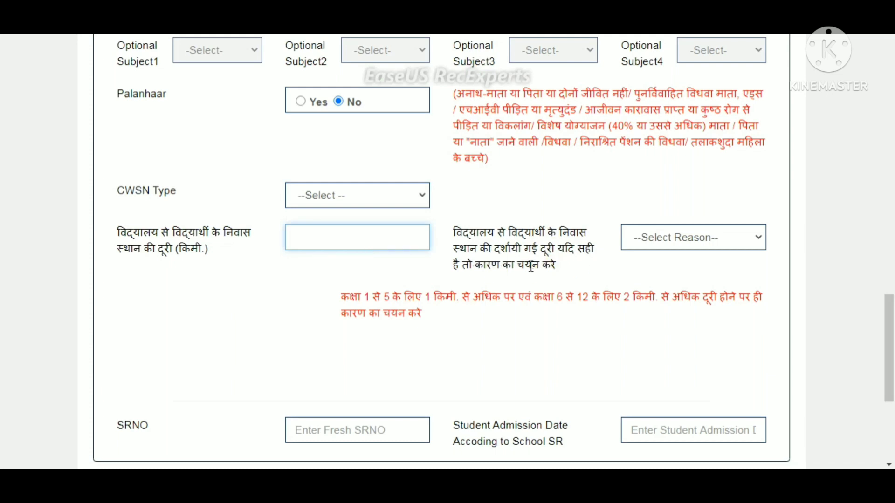
click(654, 241)
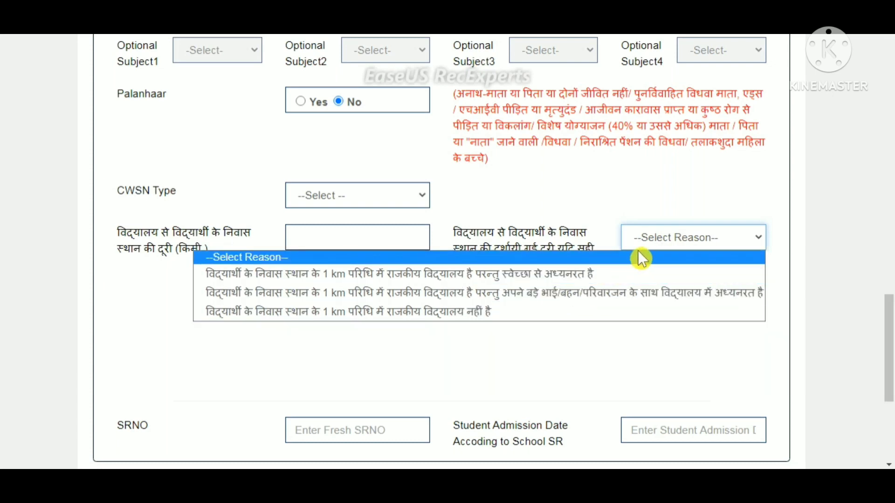
click(674, 245)
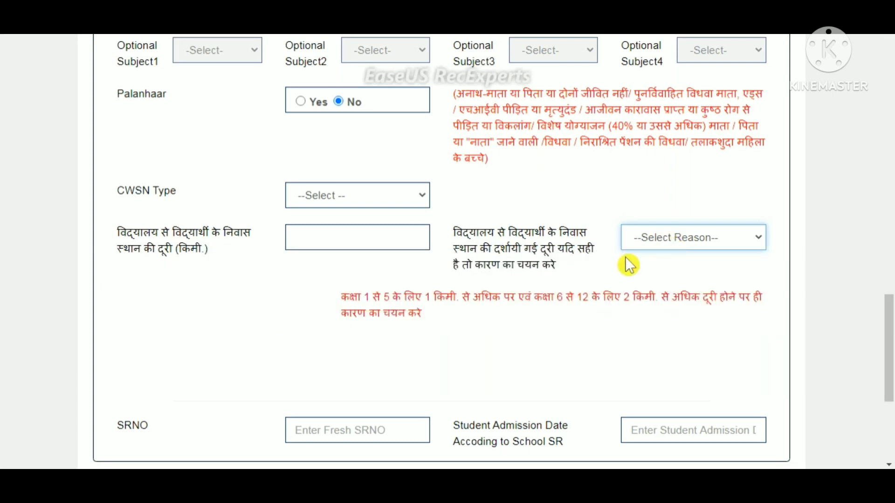
scroll(535, 292, down, 3)
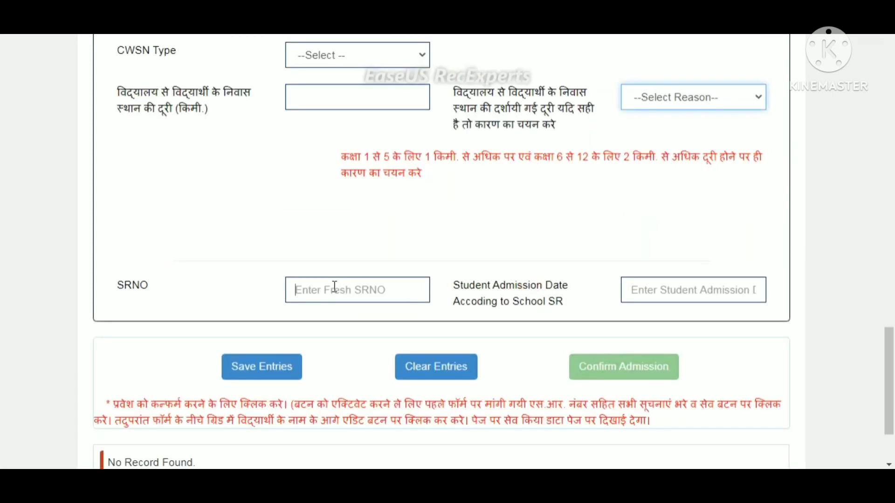
click(335, 286)
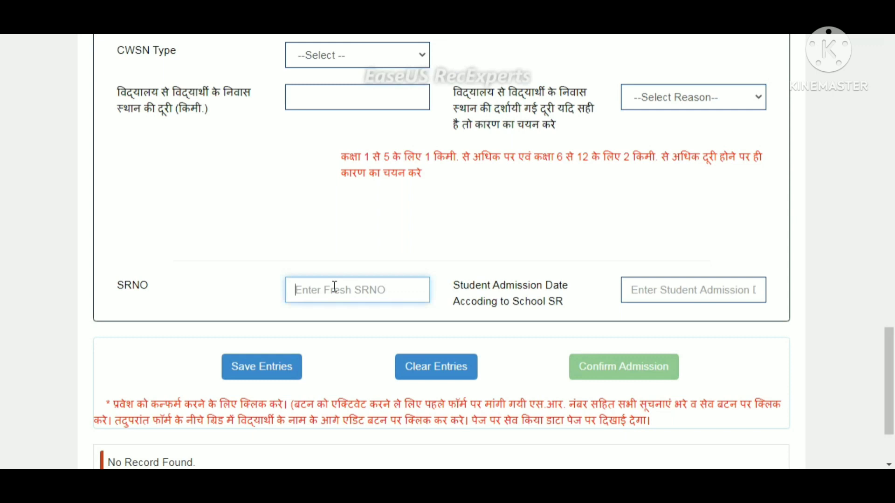
click(668, 292)
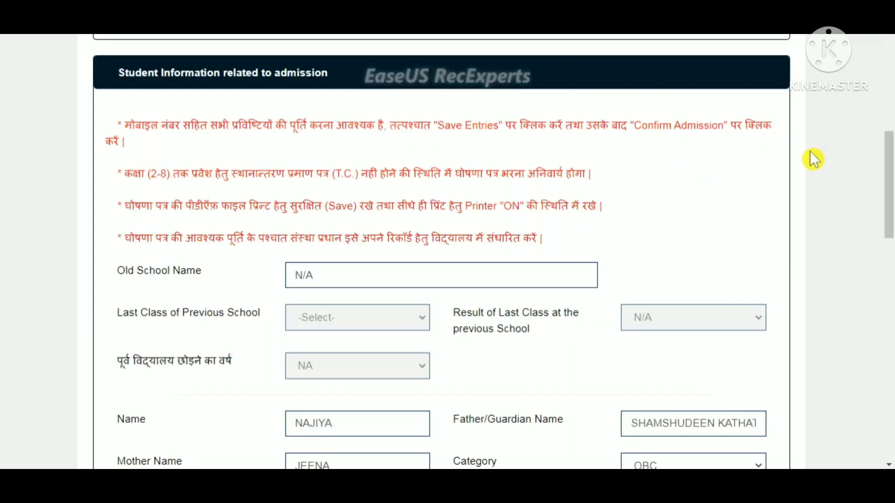
- Review the completed class 1 admission form, then save the student's entries and dismiss the message
scroll(585, 176, down, 5)
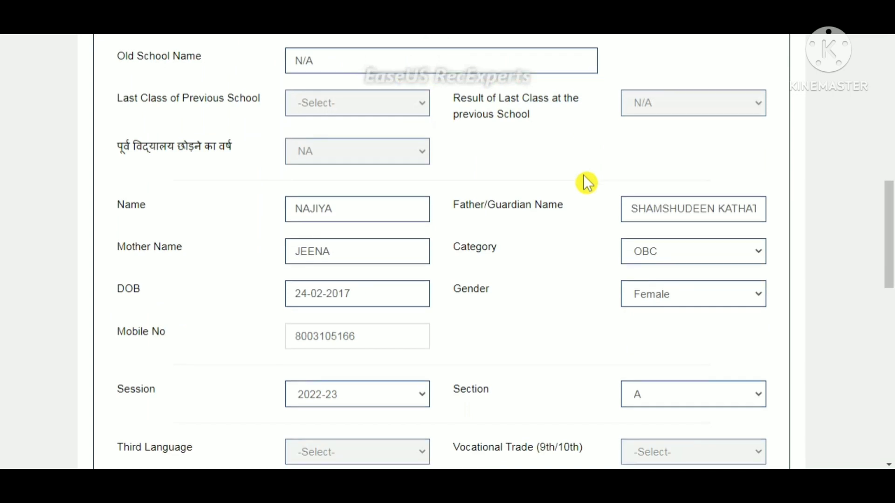
scroll(586, 182, down, 6)
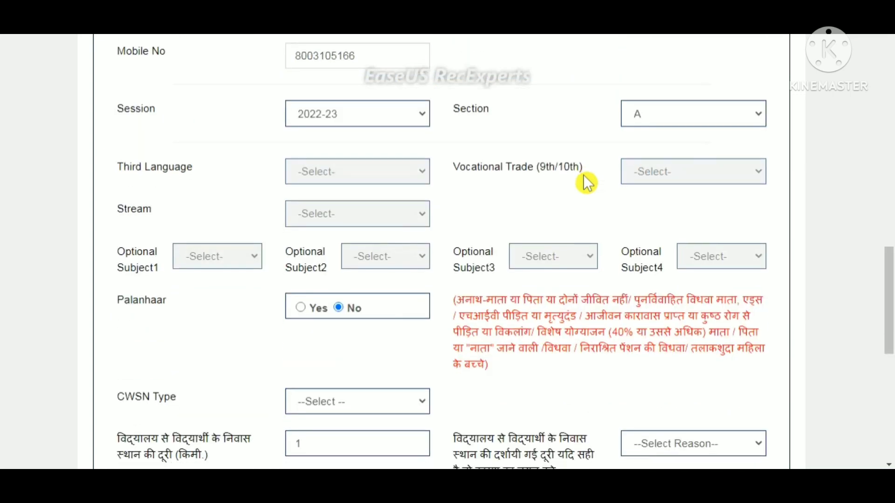
scroll(584, 175, down, 9)
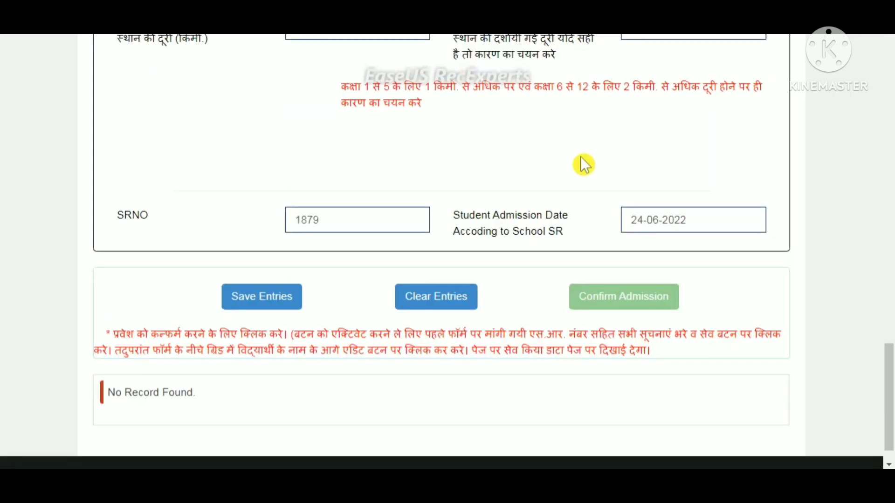
click(261, 298)
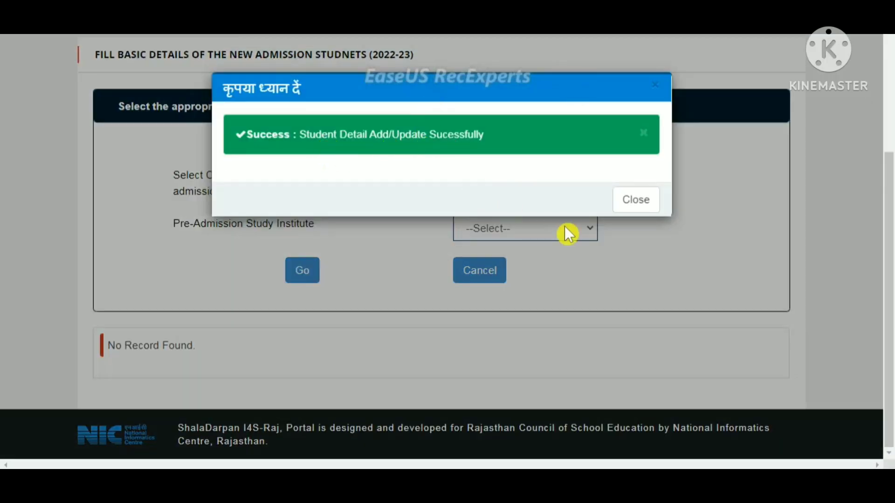
click(652, 201)
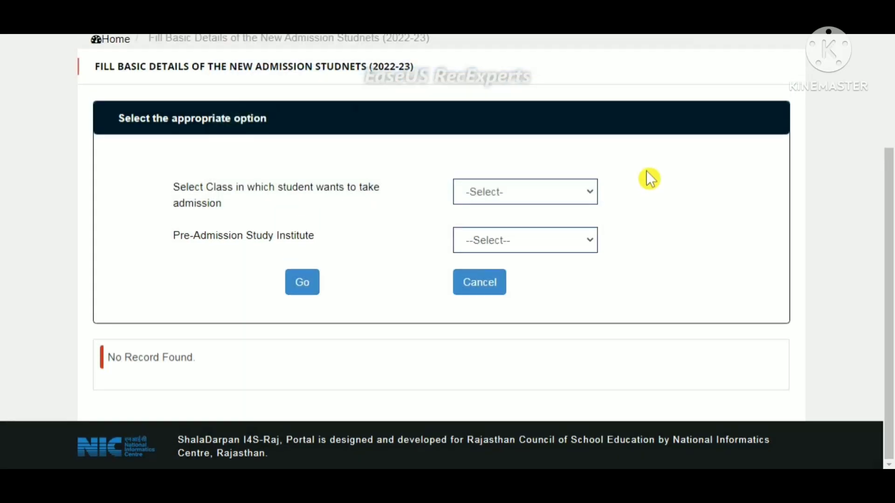
- Reload the admission form for class 1 with विद्यालय में समन्वित आंगनबाड़ी से as the pre-admission study institute
click(528, 194)
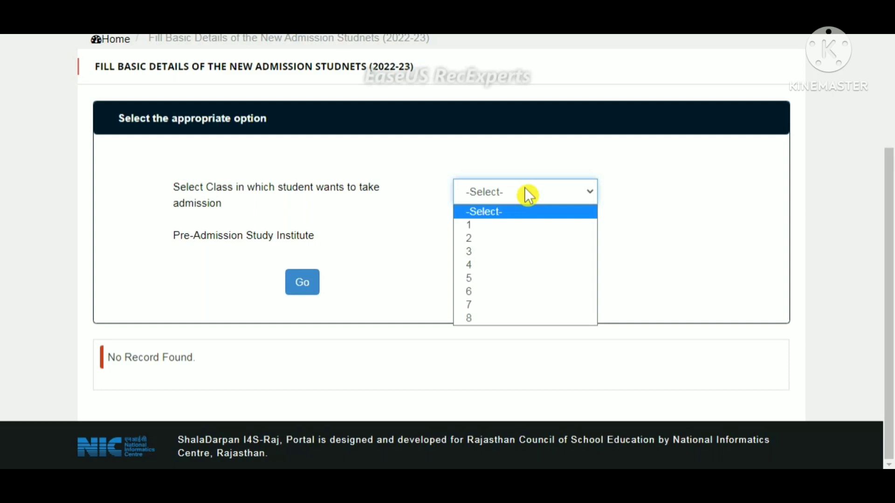
click(489, 223)
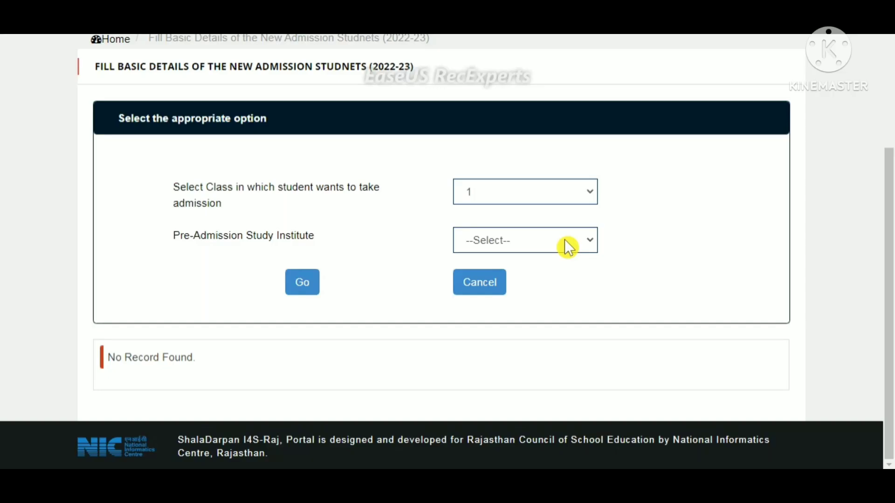
click(565, 239)
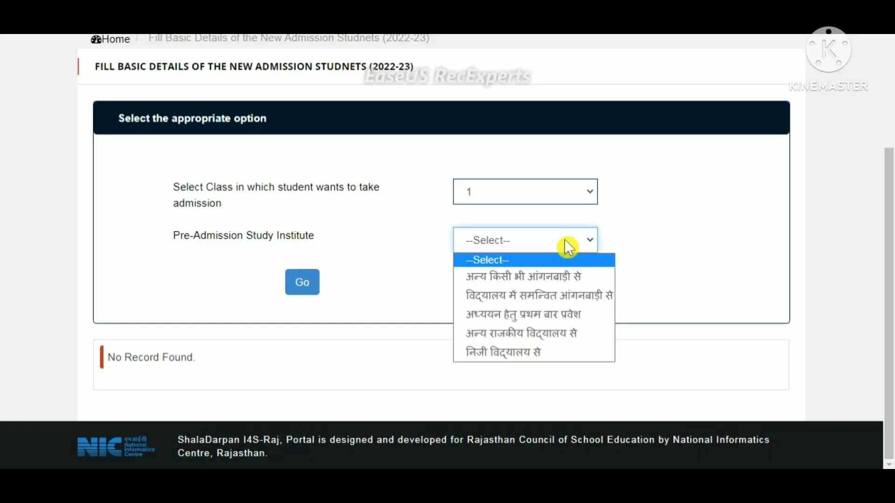
click(535, 295)
click(318, 281)
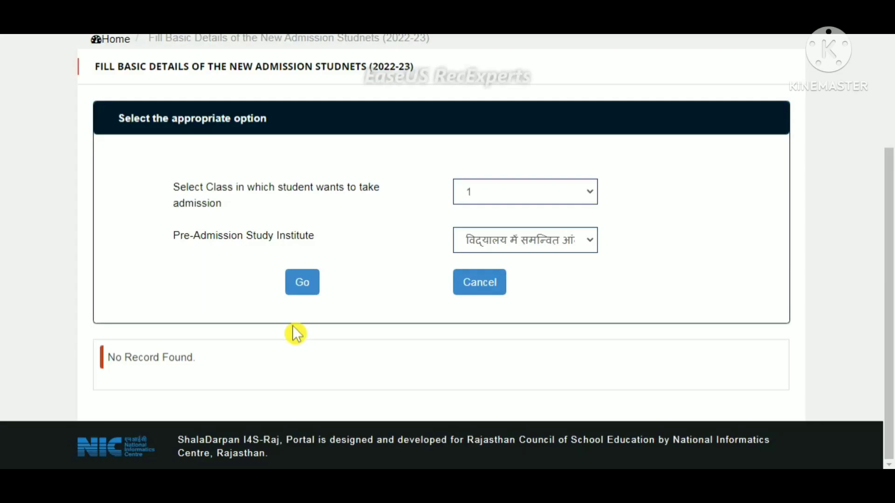
click(304, 292)
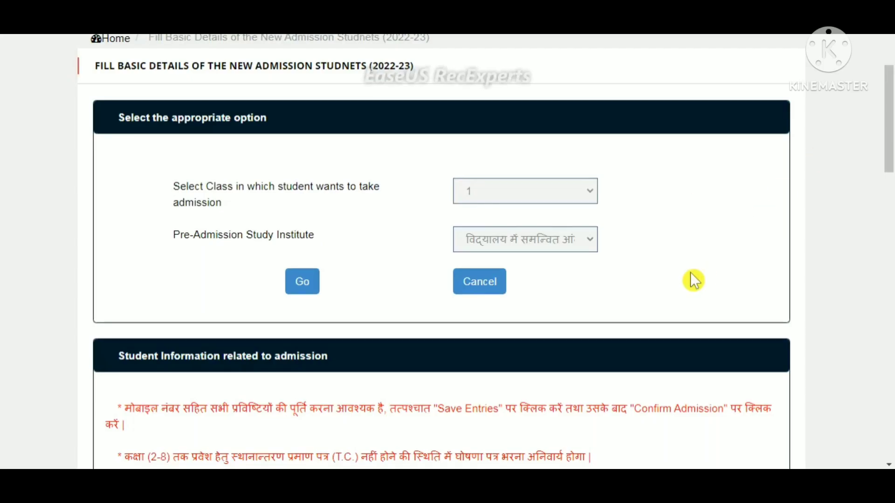
- Load the saved class 1 student's record into the form for confirmation from the entries list below it
scroll(693, 277, down, 5)
scroll(690, 259, down, 7)
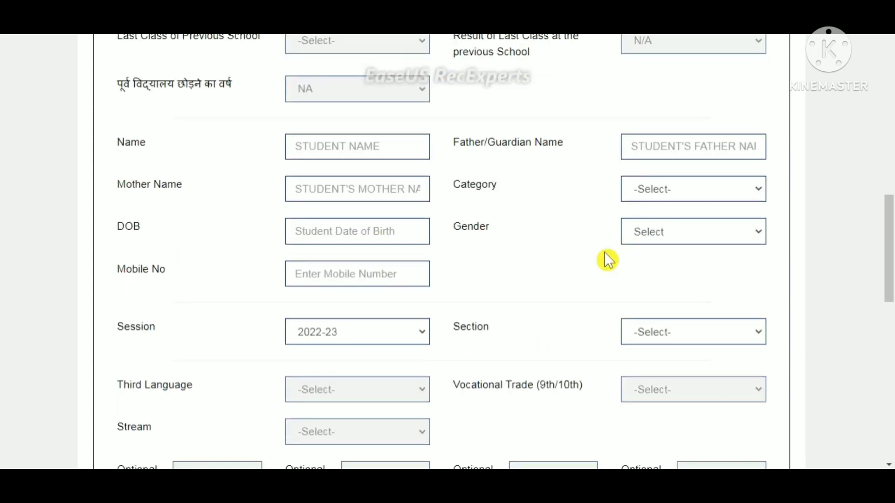
scroll(606, 259, down, 15)
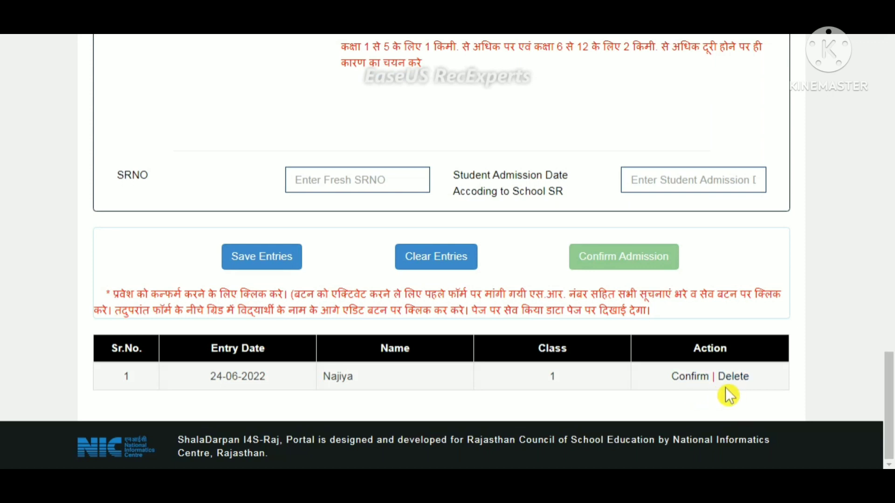
click(685, 377)
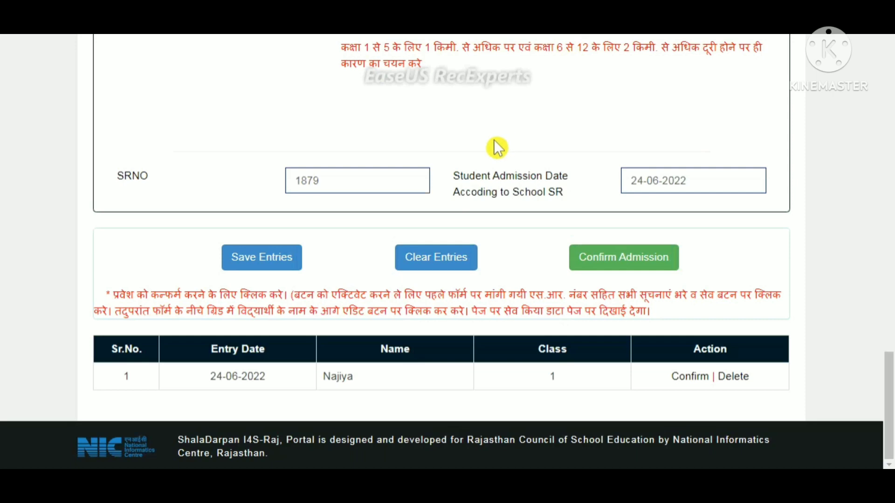
- Review the loaded student's details from the old school name through to the SRNO, admission date and admission confirmation option
scroll(501, 188, up, 8)
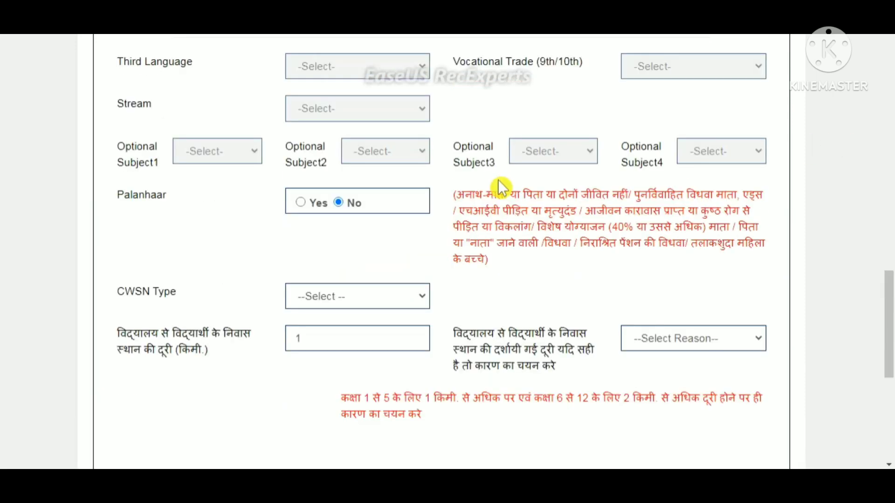
scroll(501, 188, up, 12)
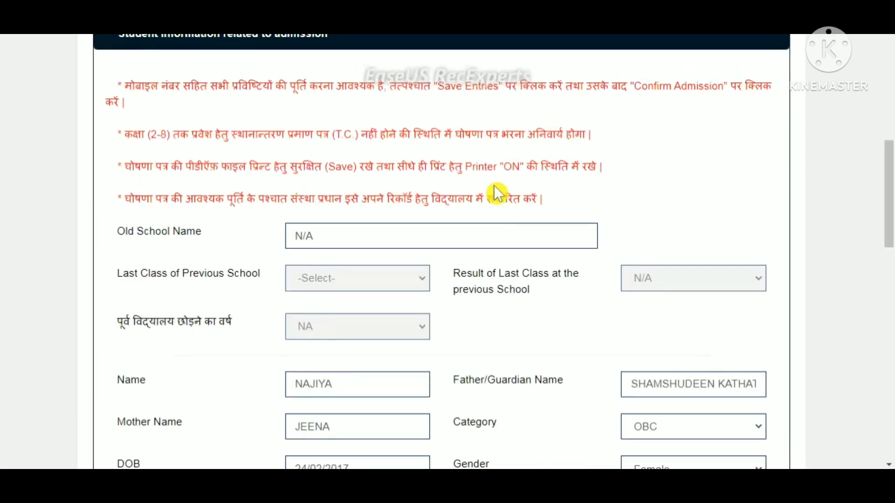
scroll(497, 193, down, 18)
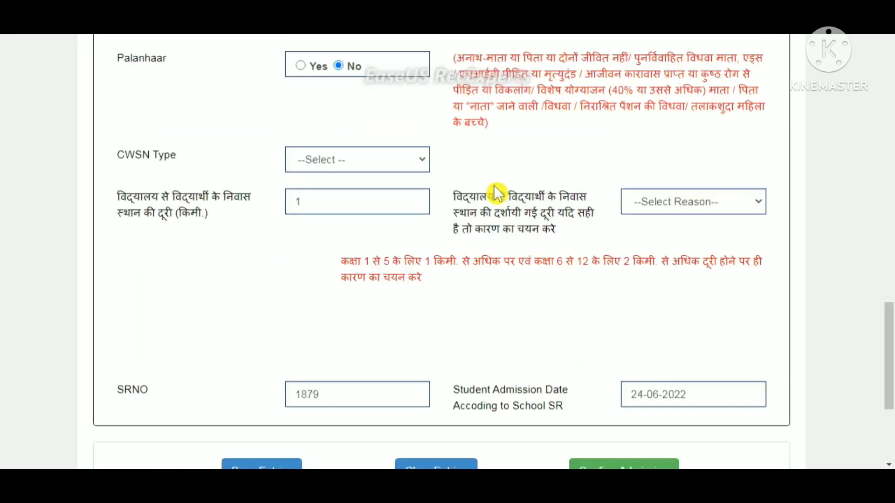
scroll(497, 193, down, 2)
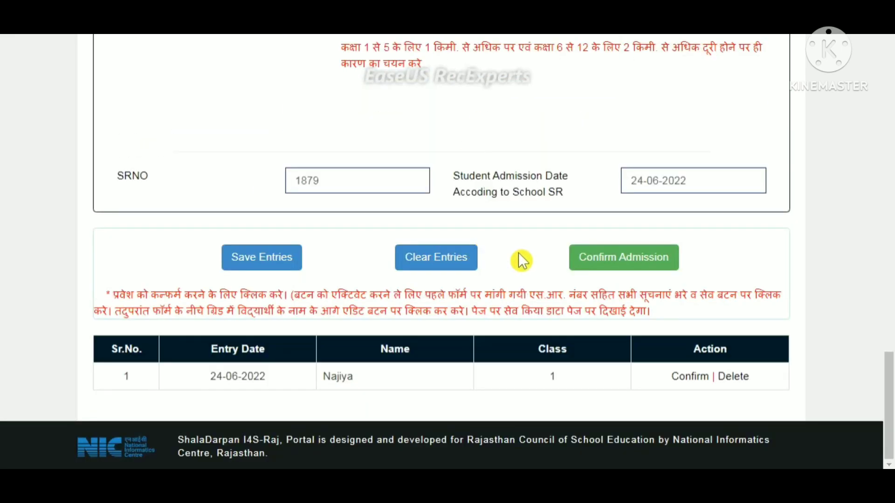
scroll(508, 238, up, 1)
scroll(450, 213, up, 10)
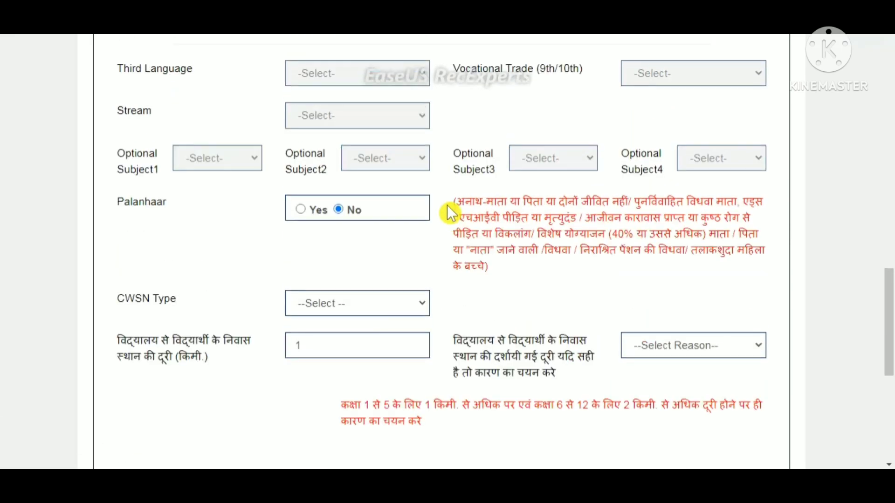
- Confirm the loaded class 1 student's admission, agreeing to lock the record, and dismiss the resulting message
scroll(447, 209, up, 3)
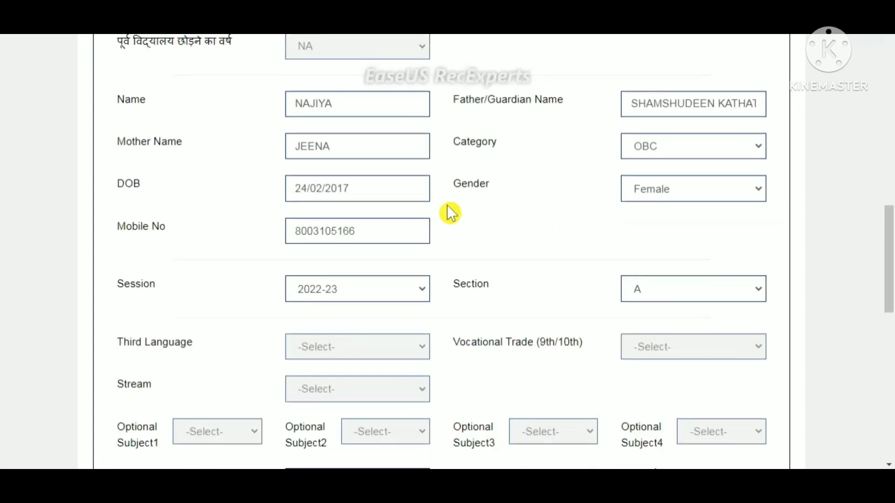
scroll(448, 208, down, 14)
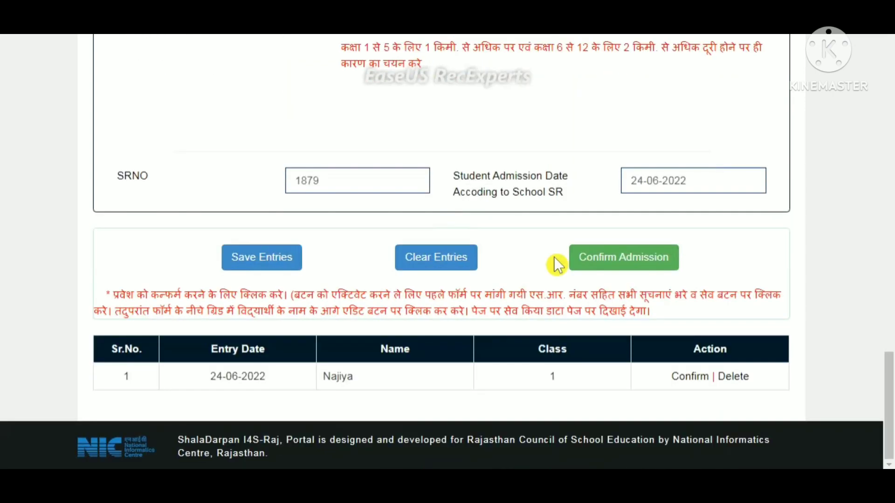
click(651, 262)
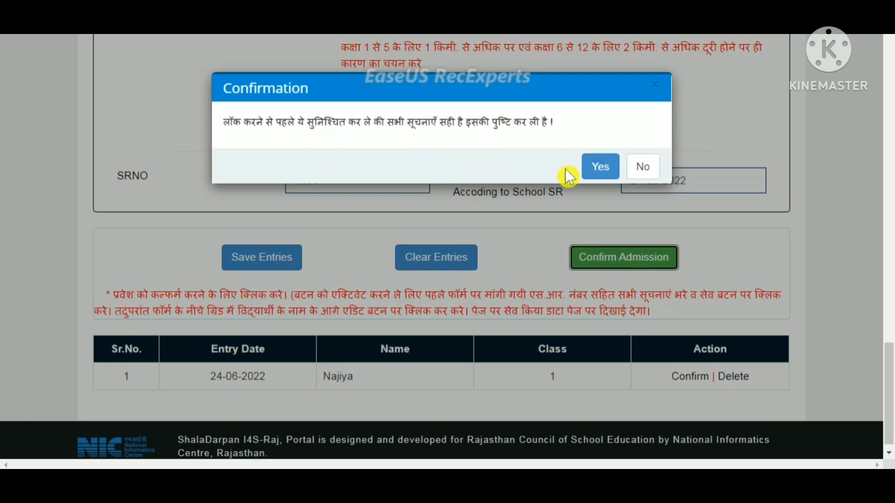
click(598, 172)
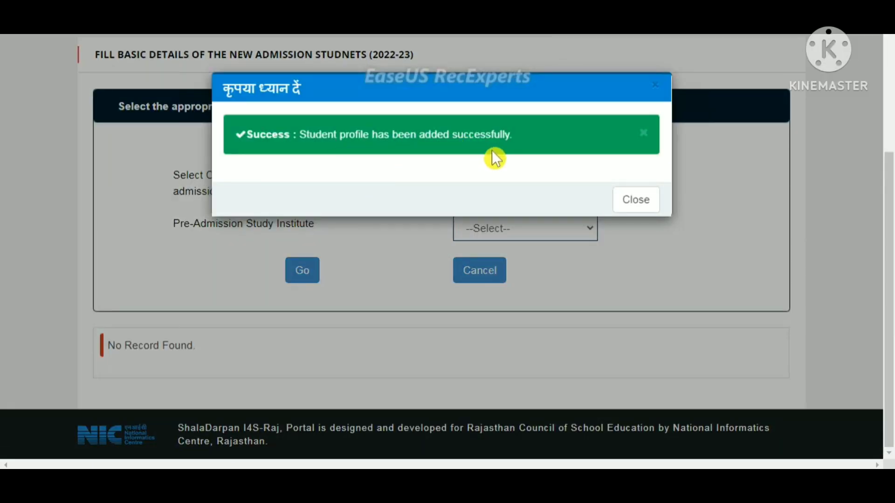
click(637, 201)
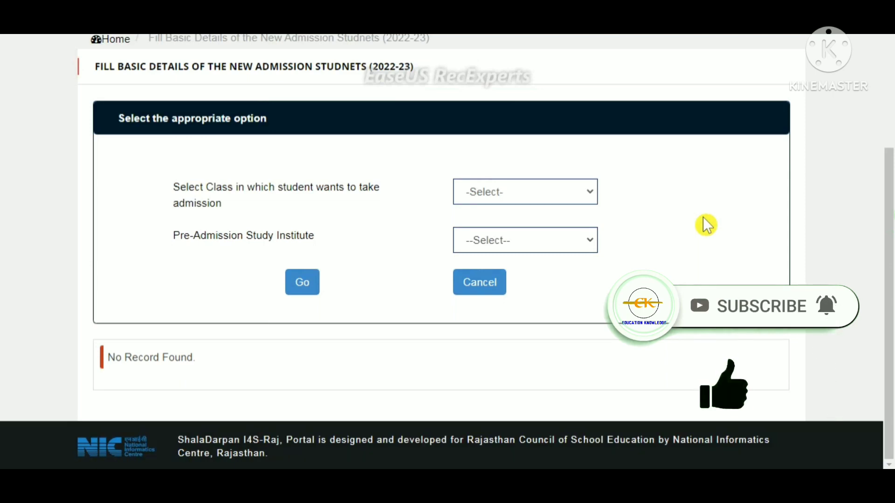
- Open the विद्यार्थी विवरण संसोधन - प्रपत्र 5 page from the portal's student (विद्यार्थी) section
scroll(706, 225, up, 2)
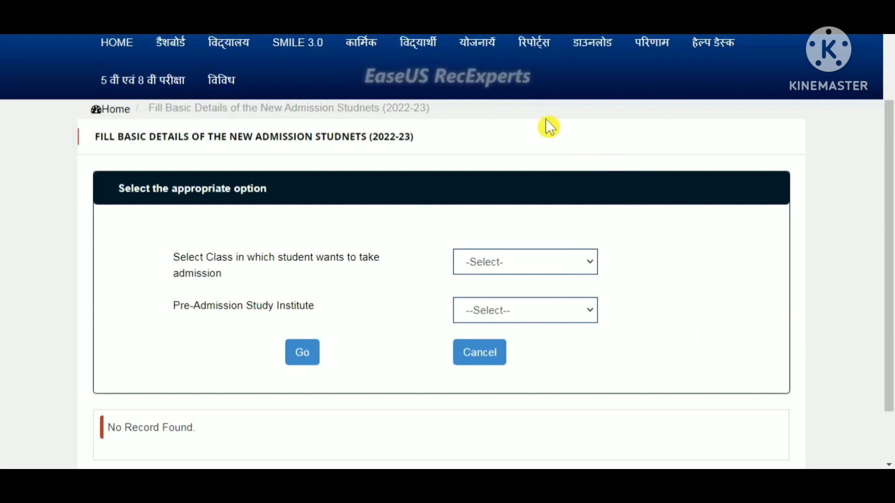
click(435, 55)
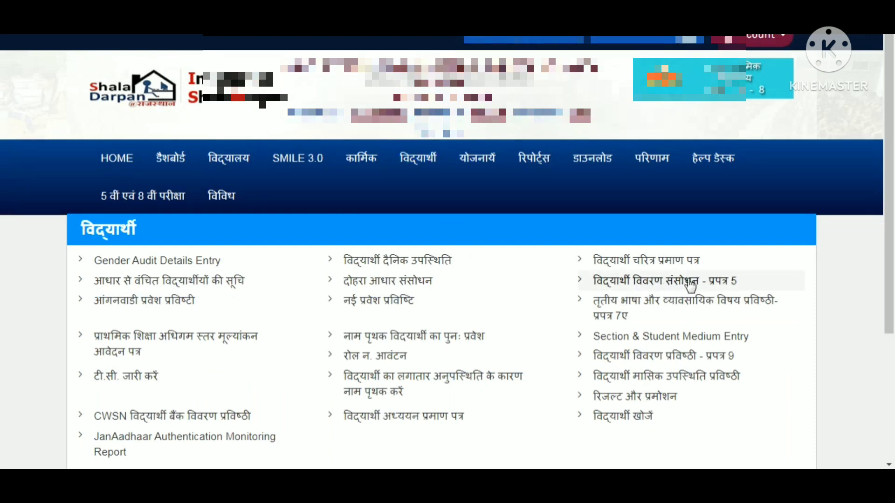
click(690, 282)
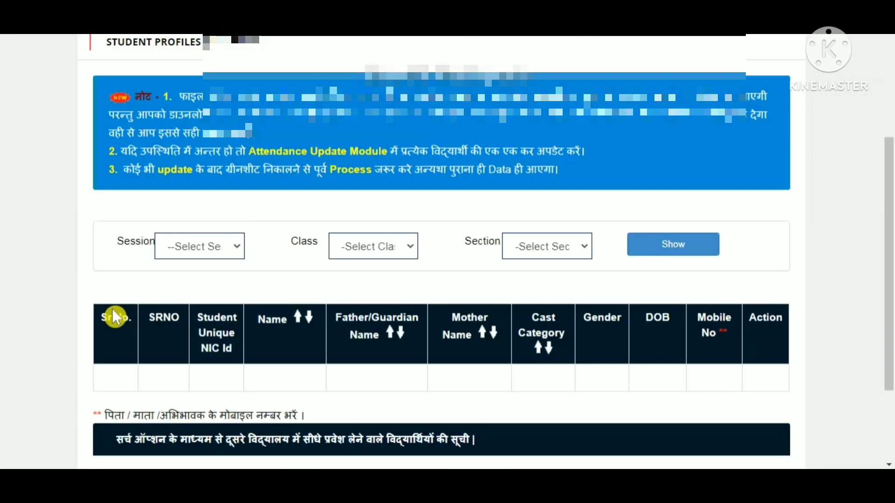
- Choose session 2022-23, class 1 and section A for the Format 5 student profiles list
click(211, 247)
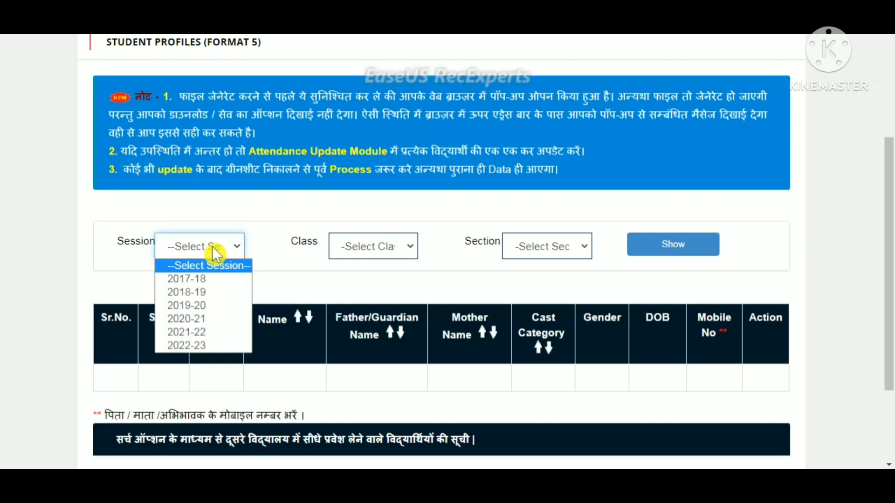
click(208, 344)
click(213, 344)
click(381, 244)
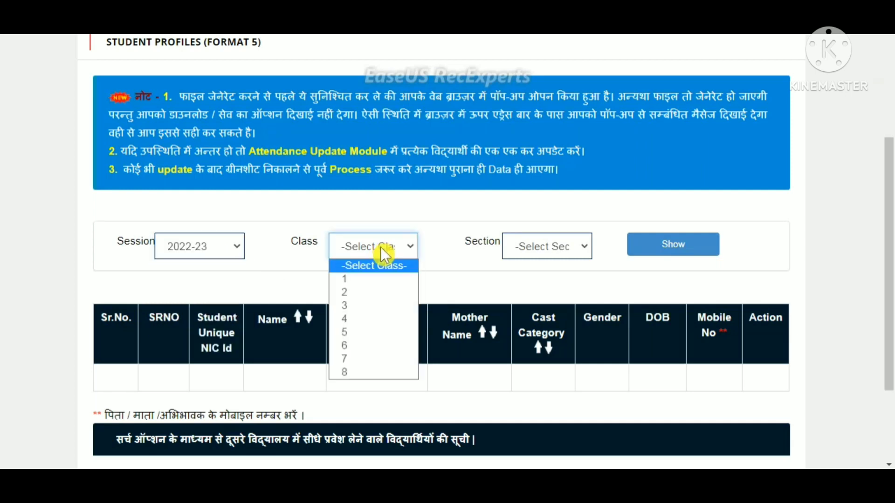
click(380, 278)
click(539, 256)
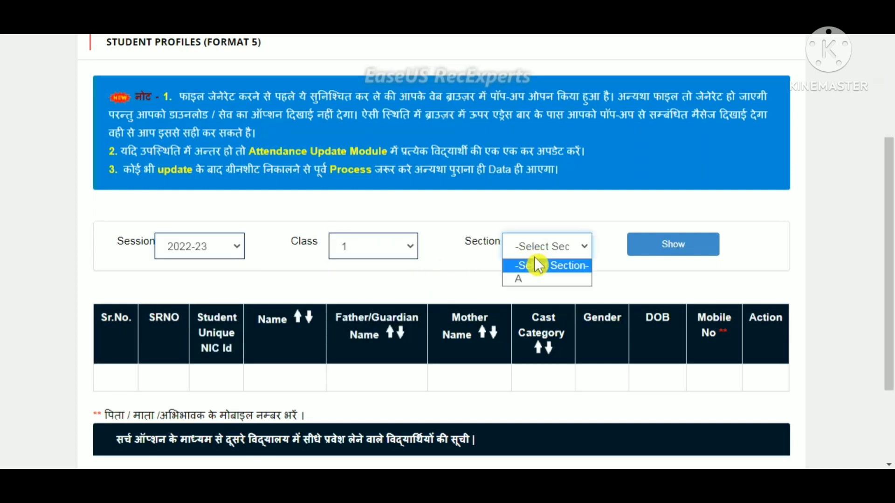
click(539, 280)
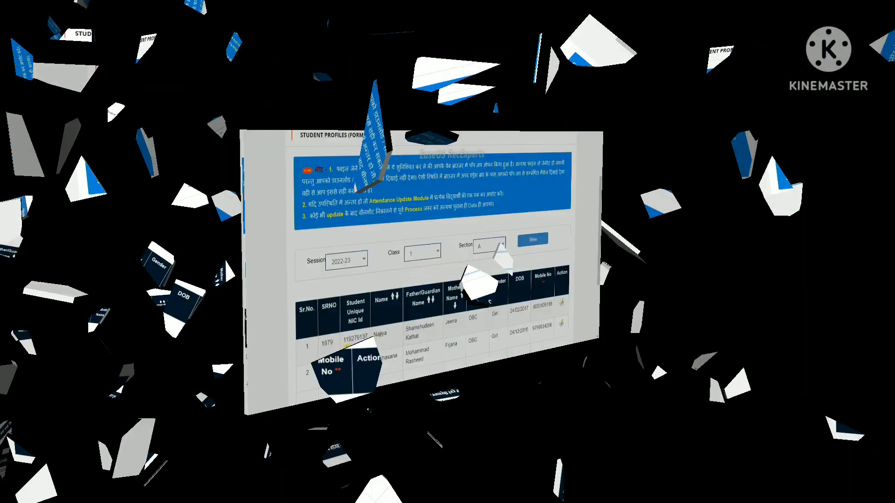